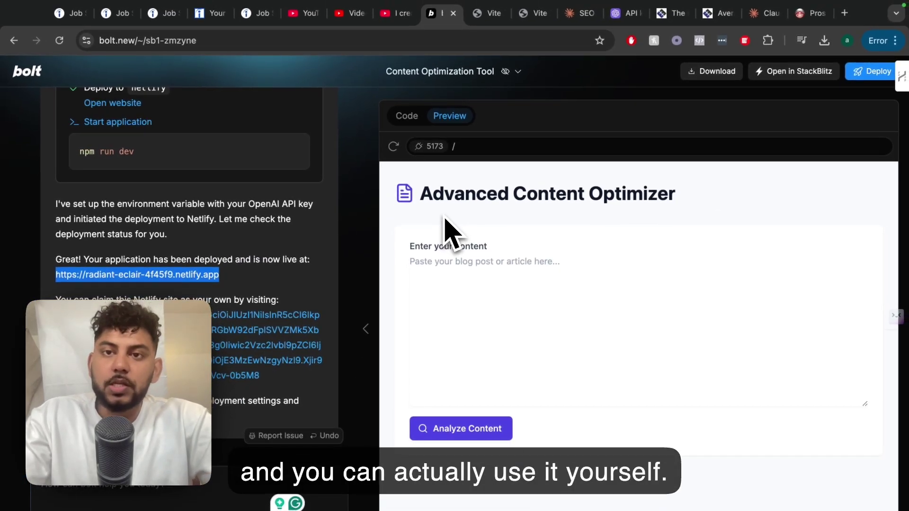
Bring up the deployed Netlify optimizer with its secondary suite programs analysis, scrolled to the top
left_click(495, 18)
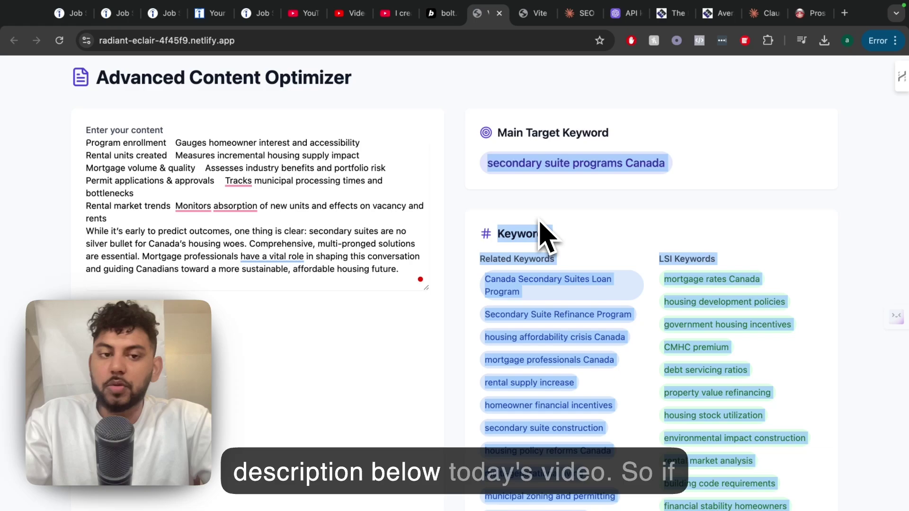
scroll(417, 324, "up", 1)
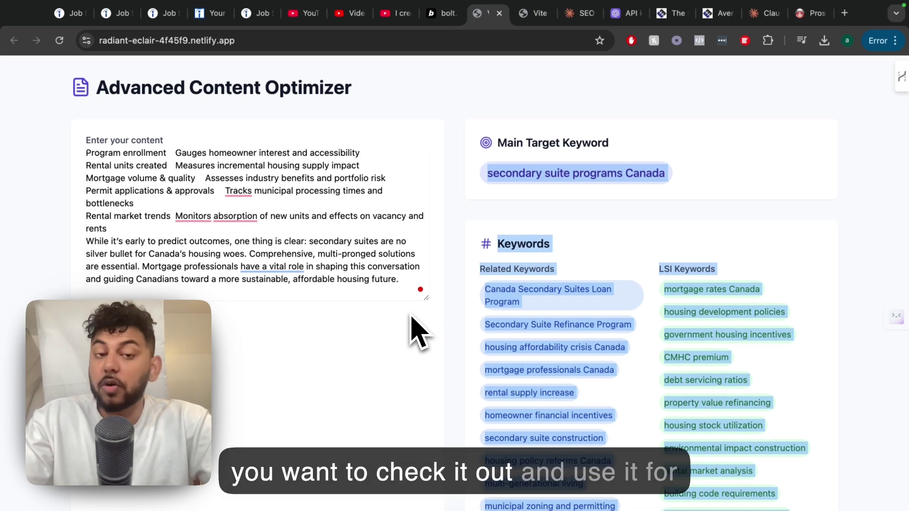
scroll(340, 247, "up", 20)
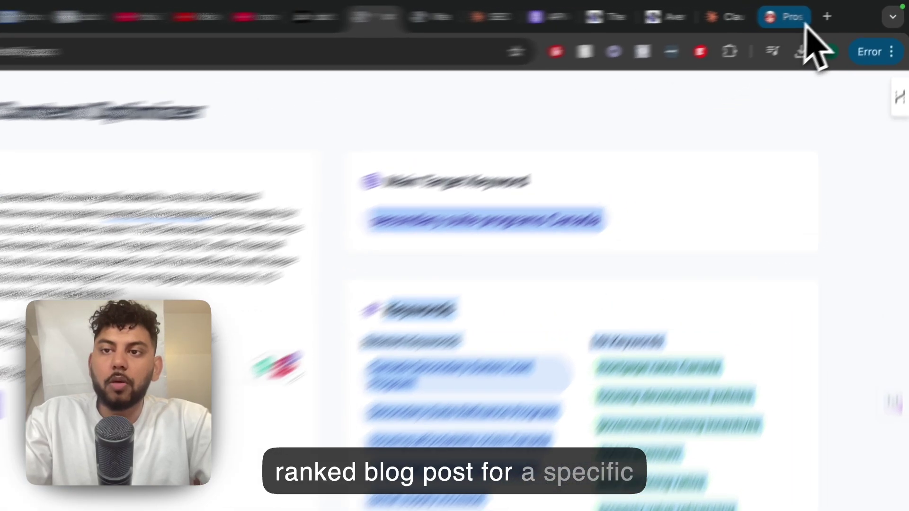
In a new tab, Google 'how to get a mortgage in canada' and scroll the results
left_click(845, 13)
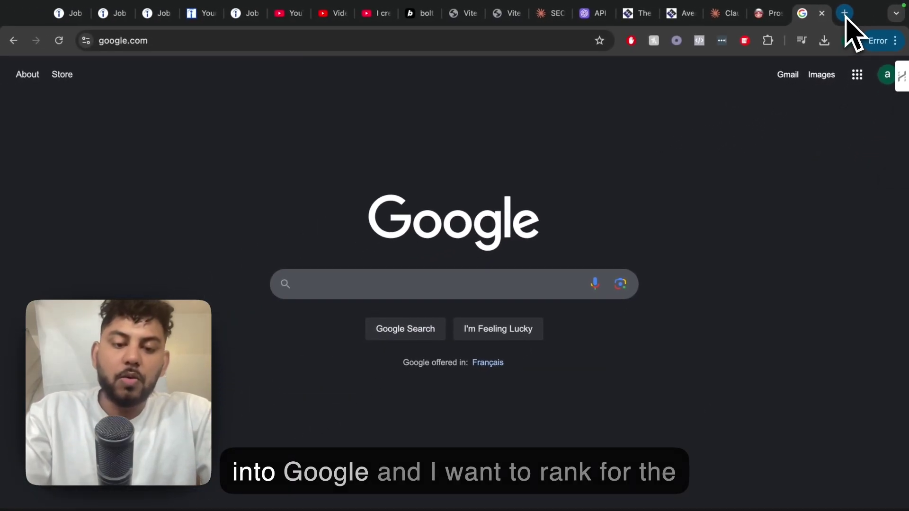
type("how ")
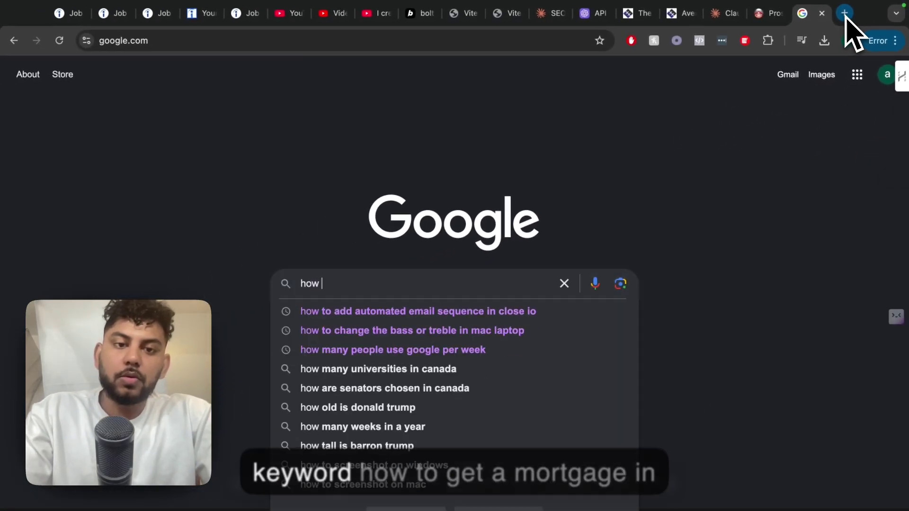
type("to get a mortgage in canada")
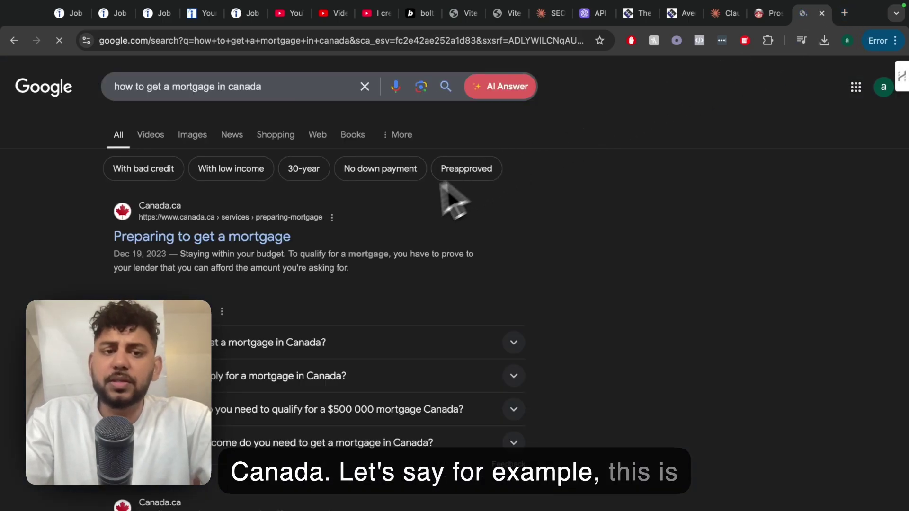
scroll(377, 265, "down", 10)
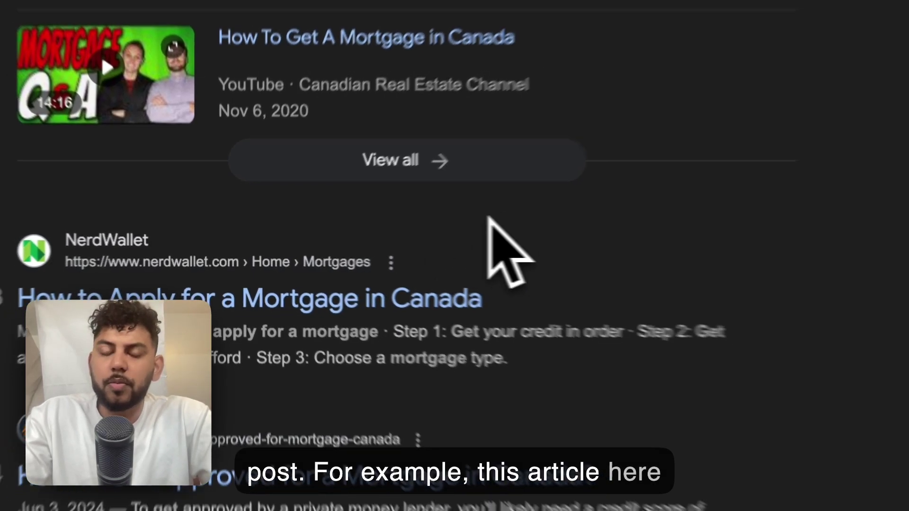
Open NerdWallet's How to Apply for a Mortgage in Canada article and copy its full text
left_click(504, 221)
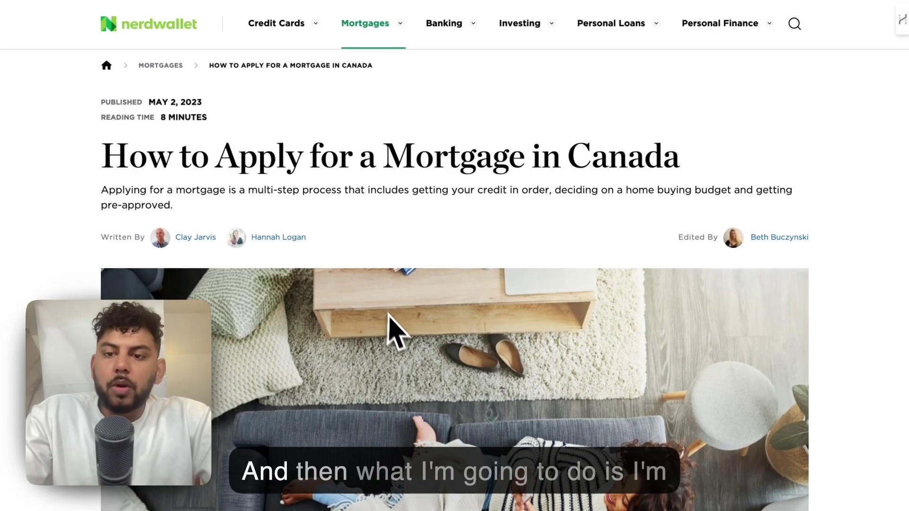
scroll(389, 316, "down", 15)
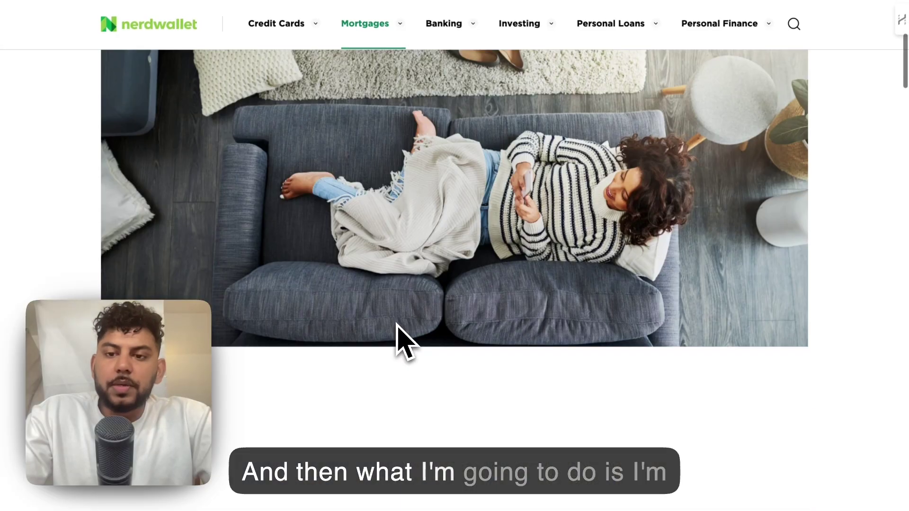
scroll(493, 265, "down", 15)
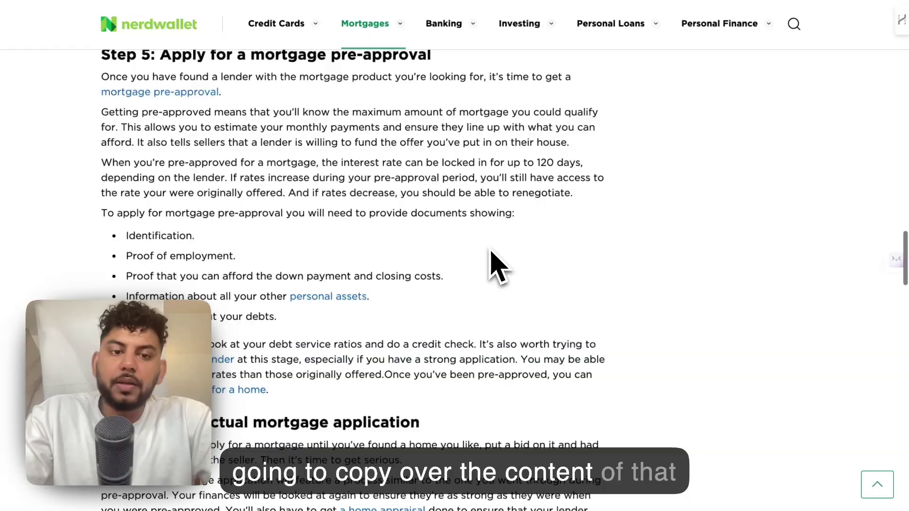
scroll(493, 266, "up", 5)
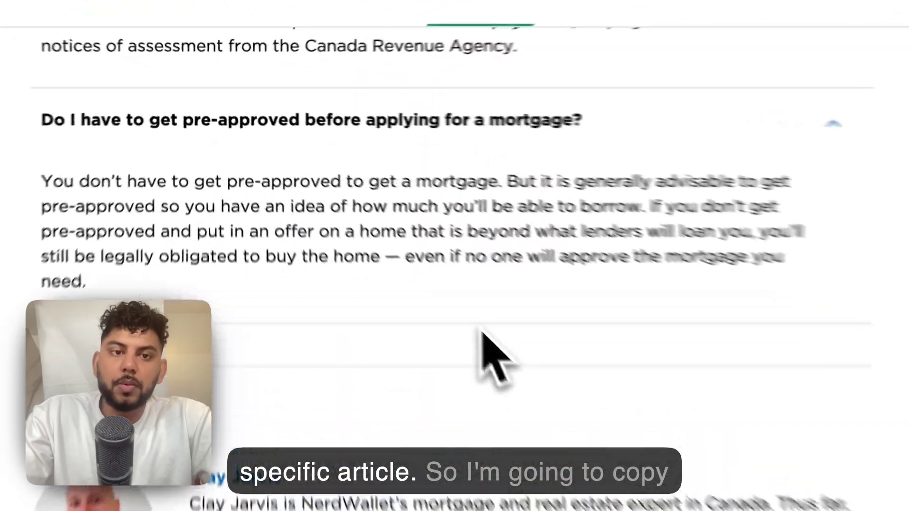
left_click_drag(345, 241, 317, 107)
scroll(377, 151, "up", 20)
left_click_drag(396, 156, 373, 127)
scroll(375, 152, "up", 10)
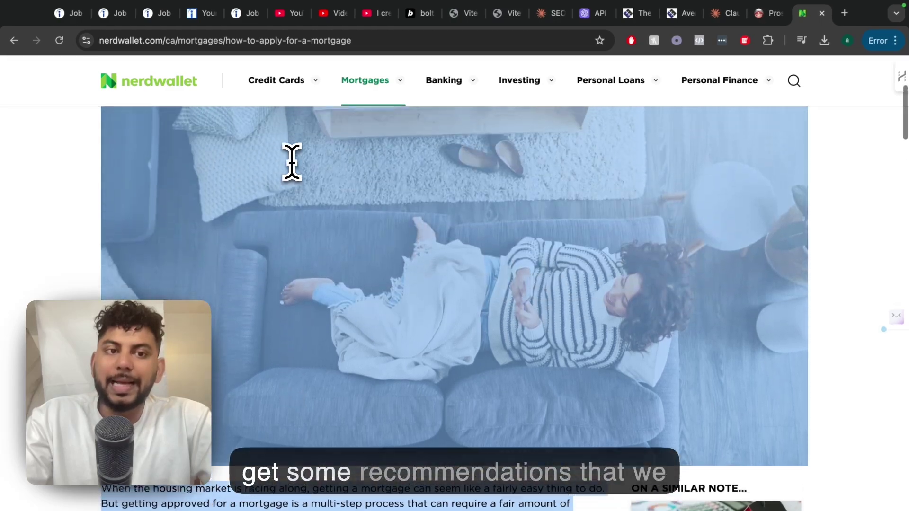
scroll(292, 161, "up", 5)
left_click_drag(292, 161, 92, 182)
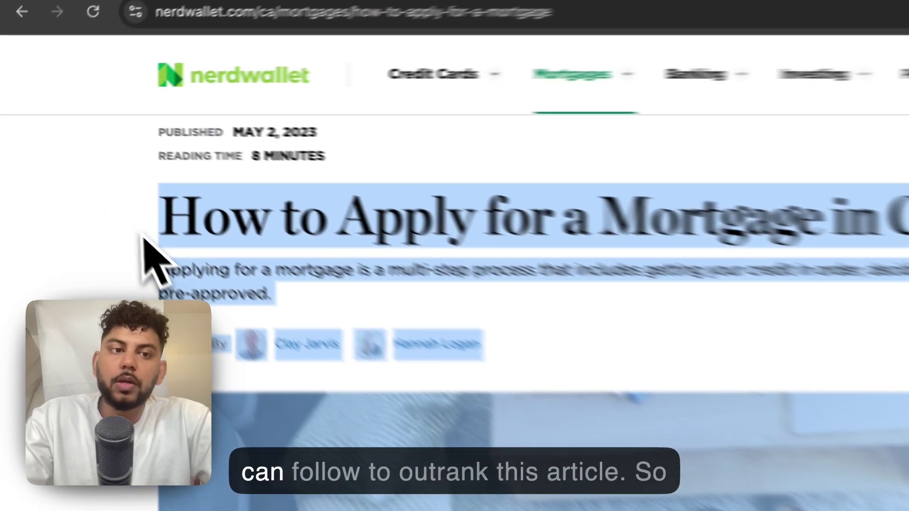
right_click(197, 225)
left_click(283, 274)
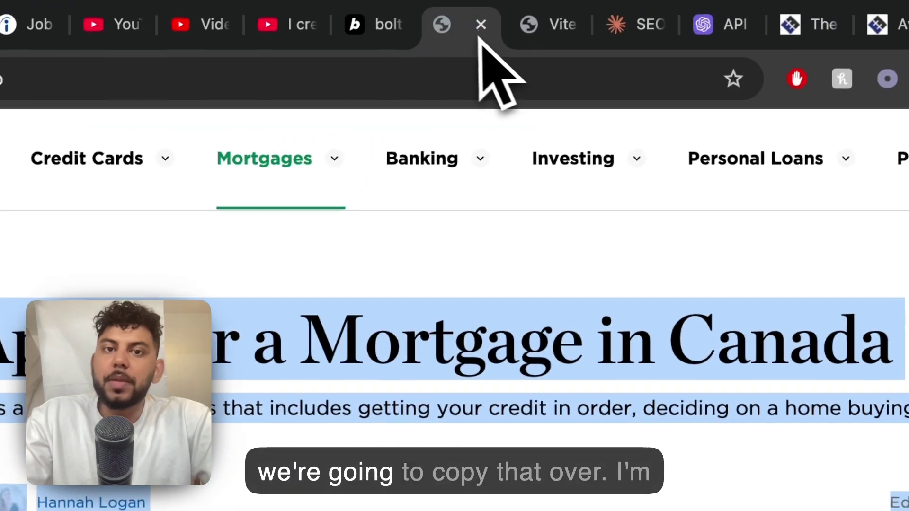
Return to the content optimizer tab
left_click(580, 10)
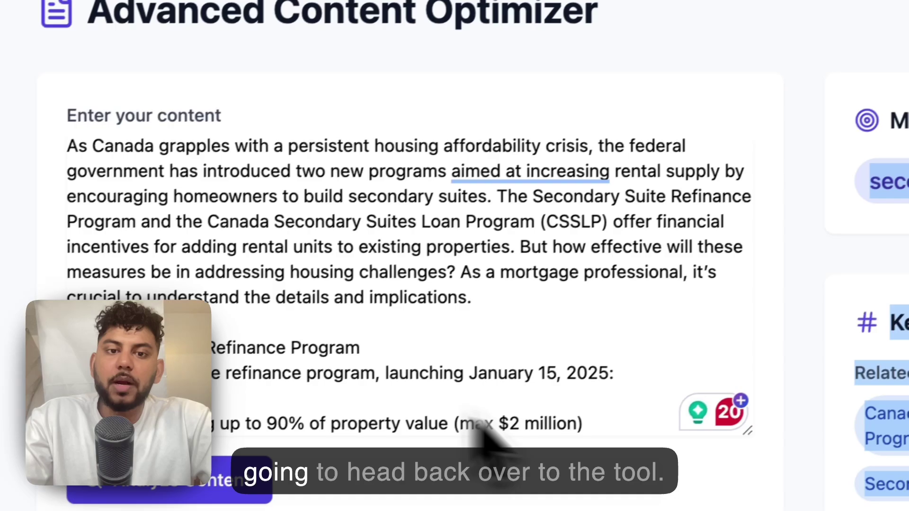
scroll(615, 407, "down", 10)
scroll(615, 407, "down", 5)
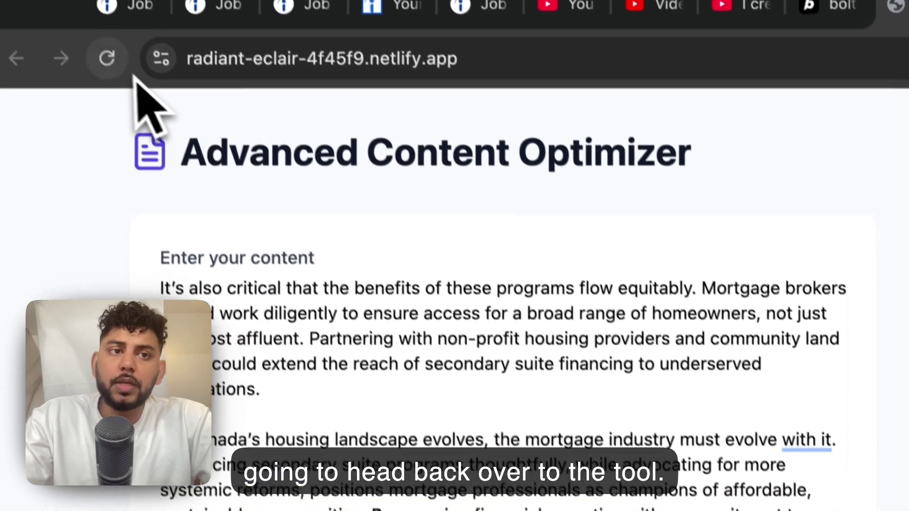
Reload the optimizer, paste the NerdWallet mortgage article into the content box and run Analyze Content
left_click(28, 0)
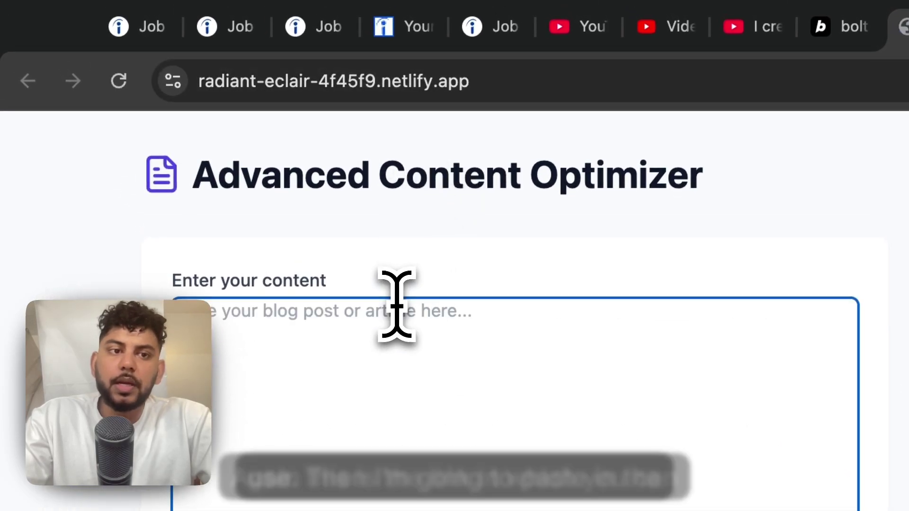
key("ctrl+v")
scroll(523, 414, "up", 15)
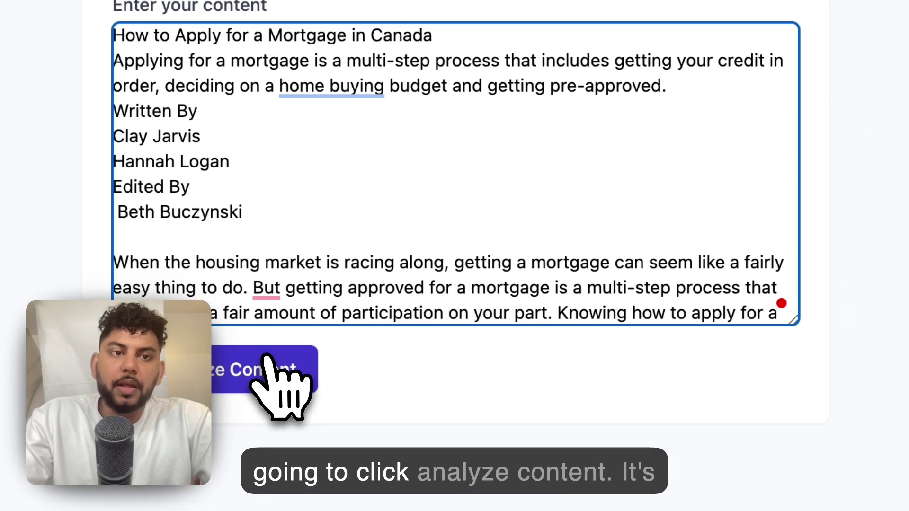
left_click(280, 381)
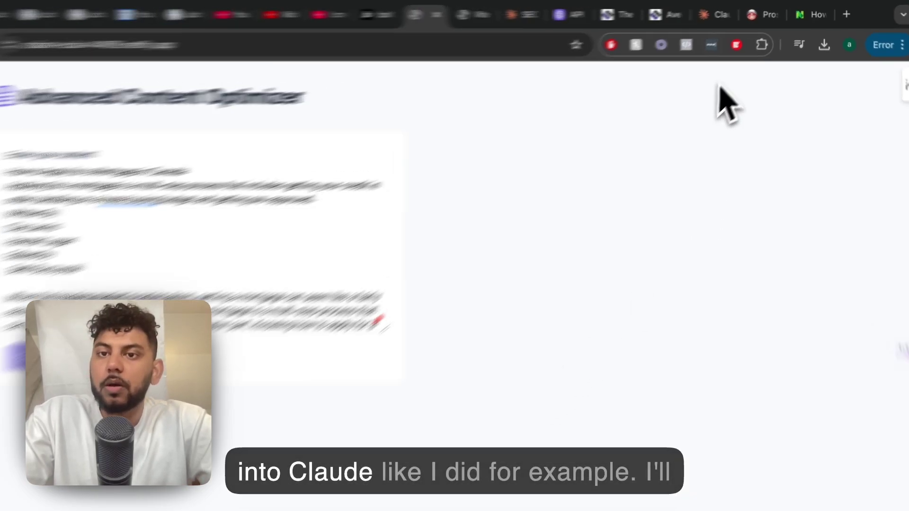
Show the earlier Claude chat where the optimizer's prompt produced the secondary suites guide
left_click(724, 12)
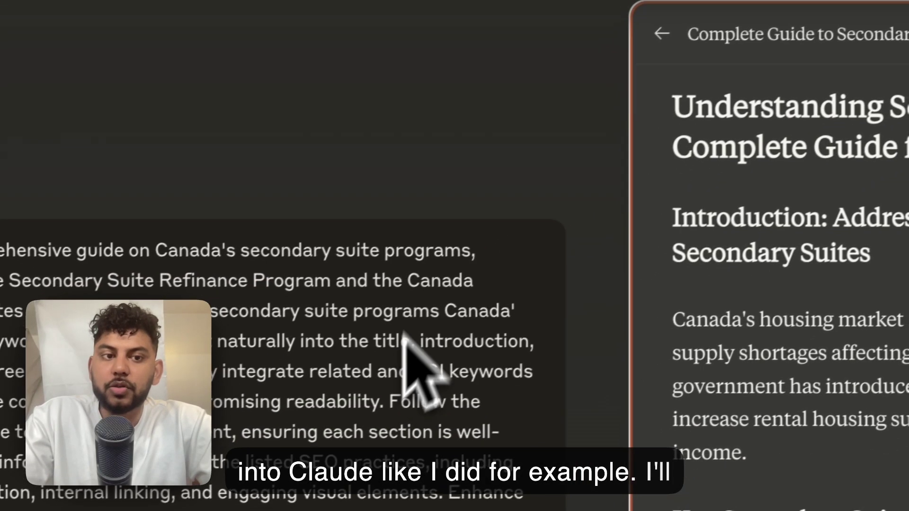
scroll(404, 331, "down", 4)
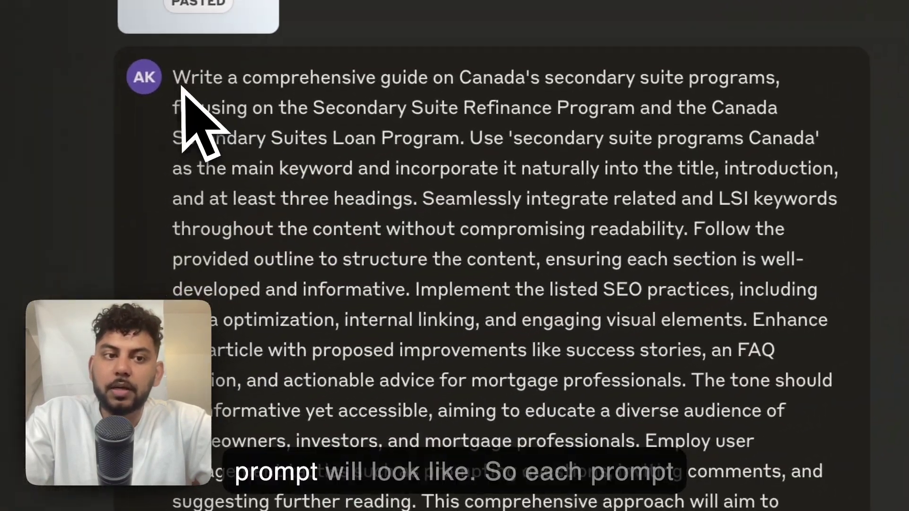
left_click_drag(181, 87, 467, 280)
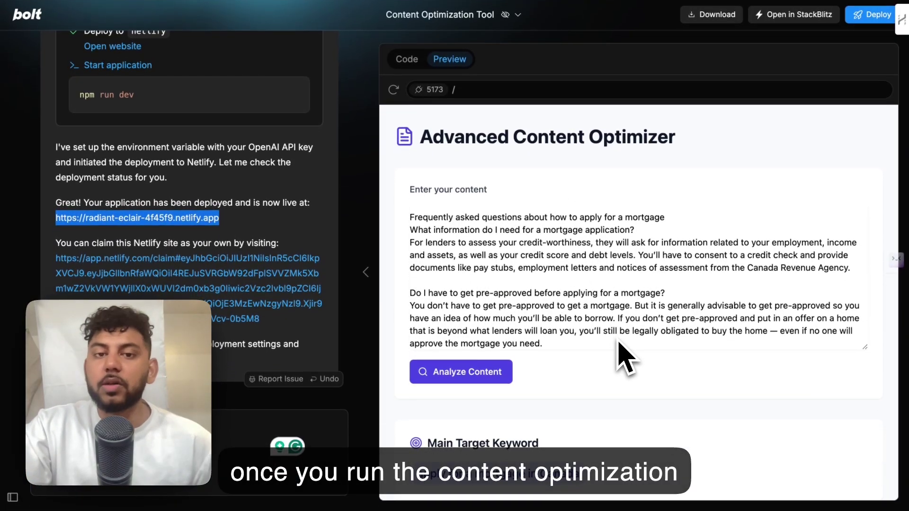
Highlight the Main Target Keyword 'apply for a mortgage in Canada' and the Related Keywords heading
scroll(618, 342, "down", 1)
scroll(620, 343, "down", 3)
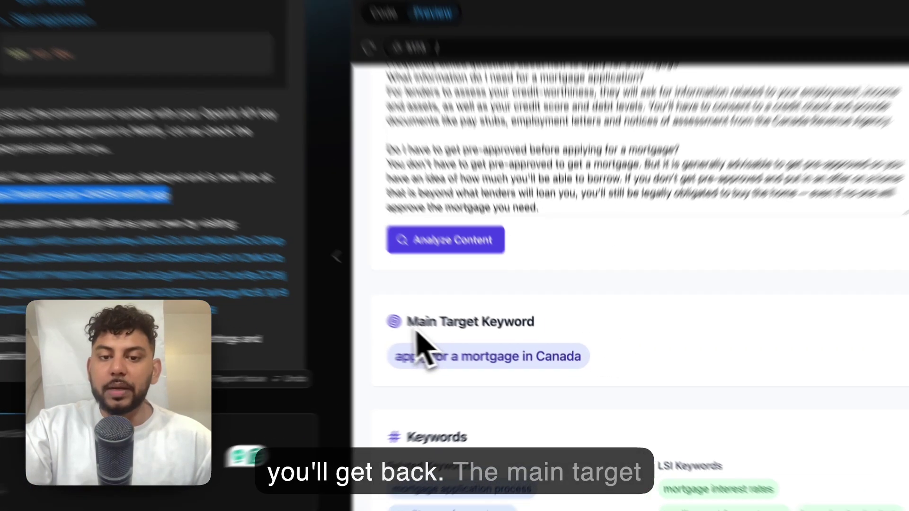
left_click_drag(432, 330, 538, 330)
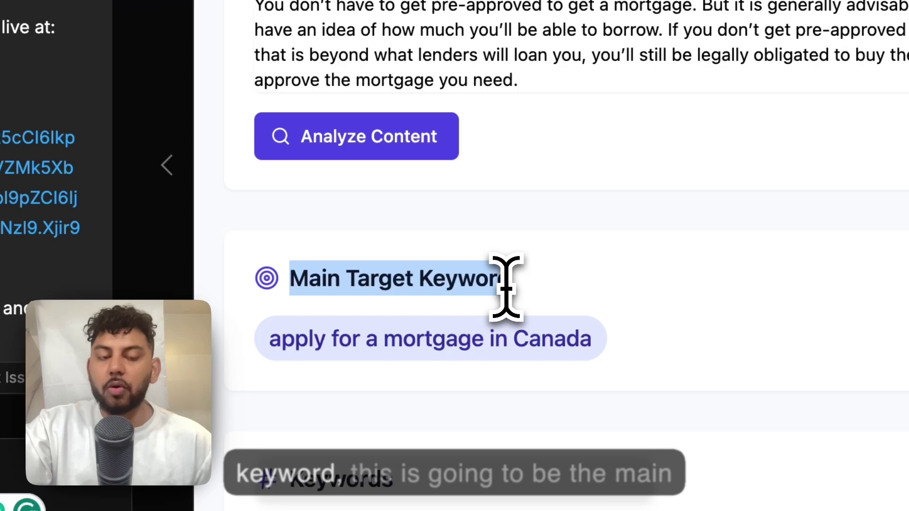
scroll(616, 290, "down", 3)
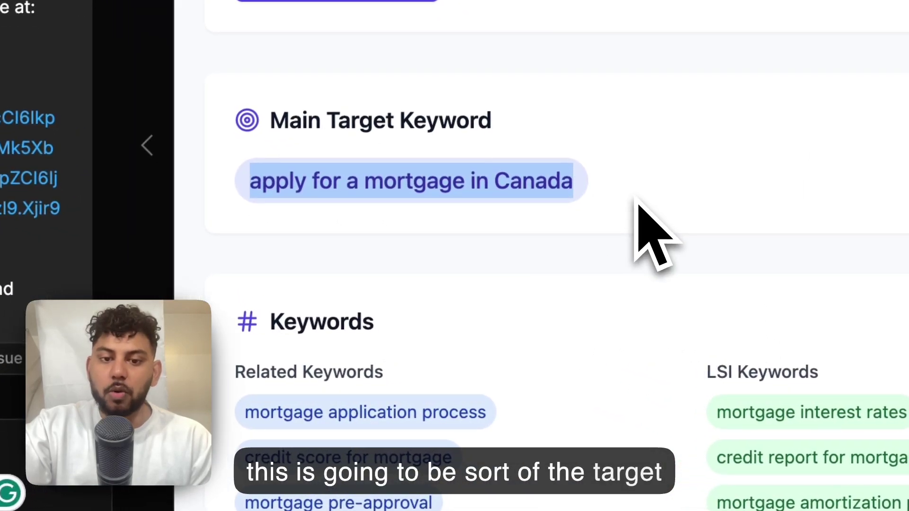
scroll(612, 319, "down", 4)
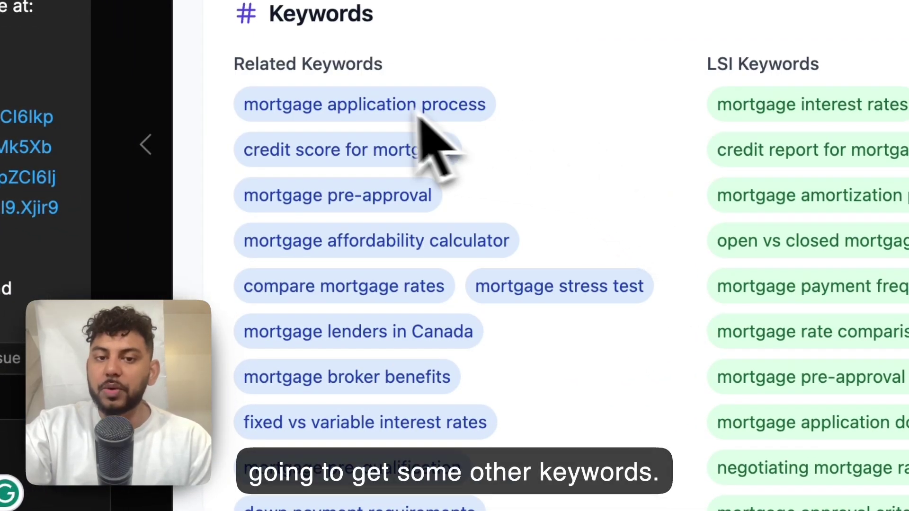
left_click_drag(236, 65, 418, 72)
Scroll through the related and LSI keyword lists in the analysis results
scroll(419, 95, "down", 5)
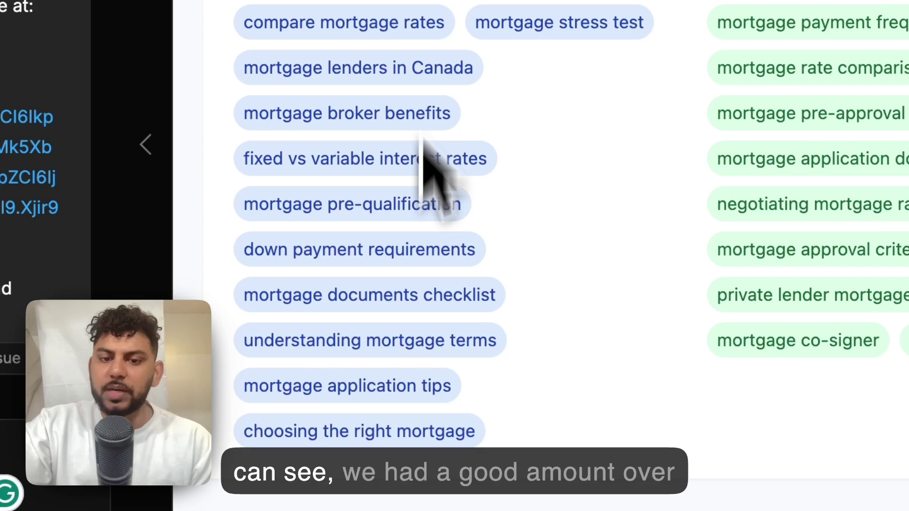
scroll(383, 299, "up", 7)
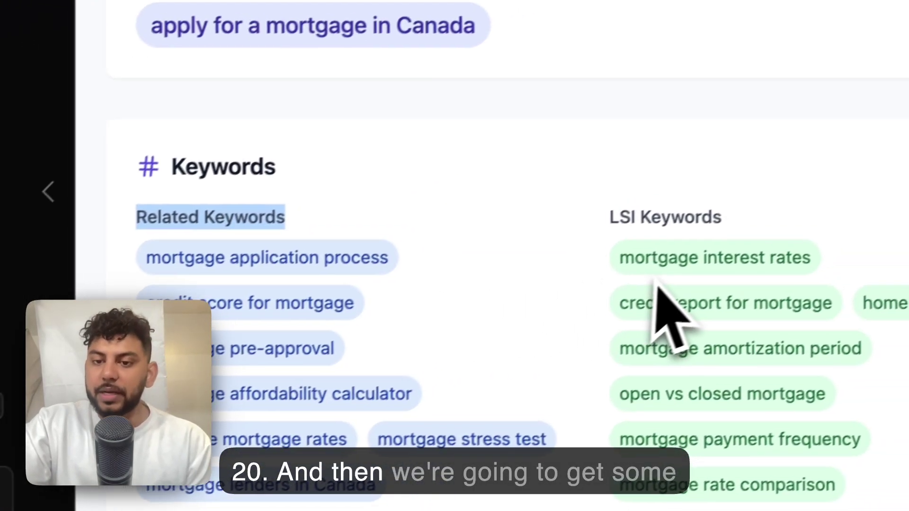
scroll(754, 236, "down", 1)
scroll(766, 135, "down", 2)
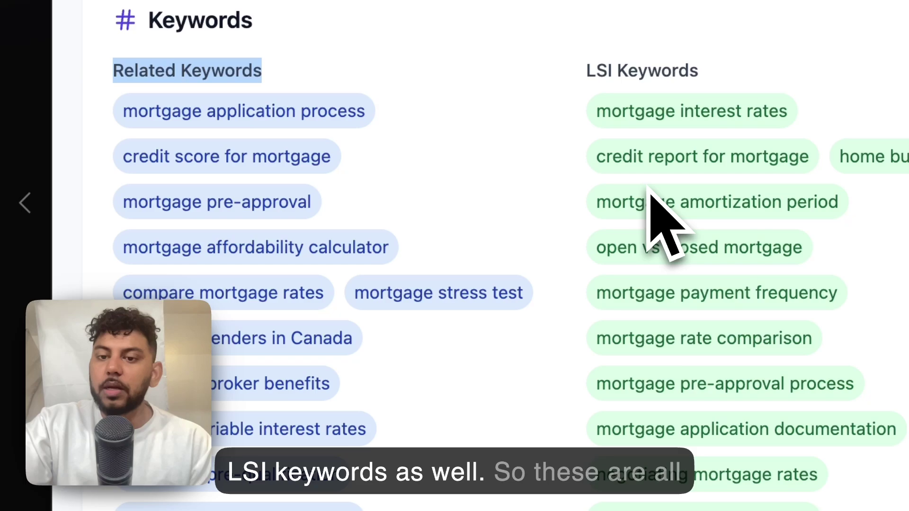
scroll(658, 218, "down", 1)
scroll(675, 396, "down", 2)
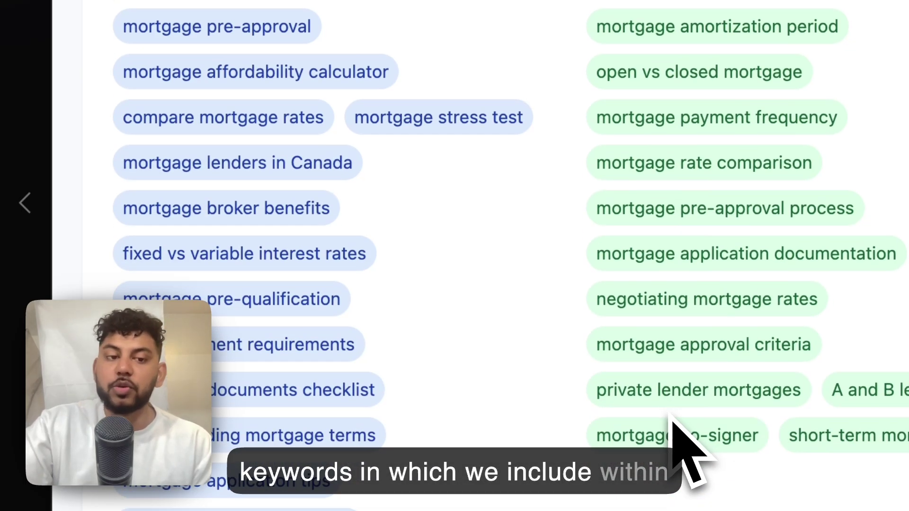
scroll(671, 416, "up", 15)
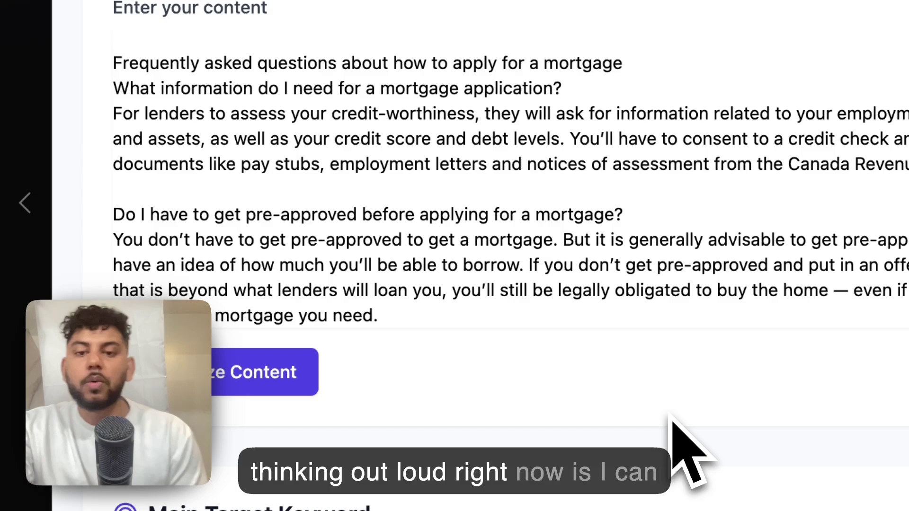
scroll(673, 422, "down", 7)
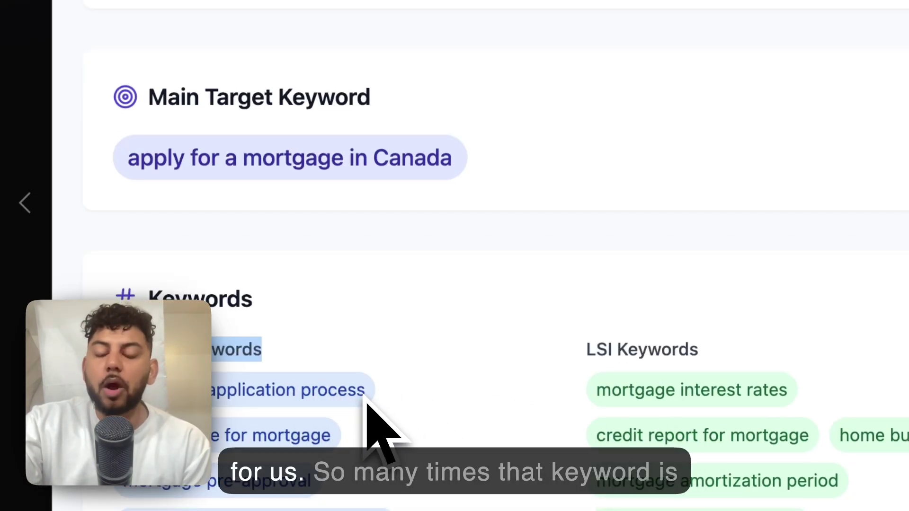
scroll(367, 400, "up", 5)
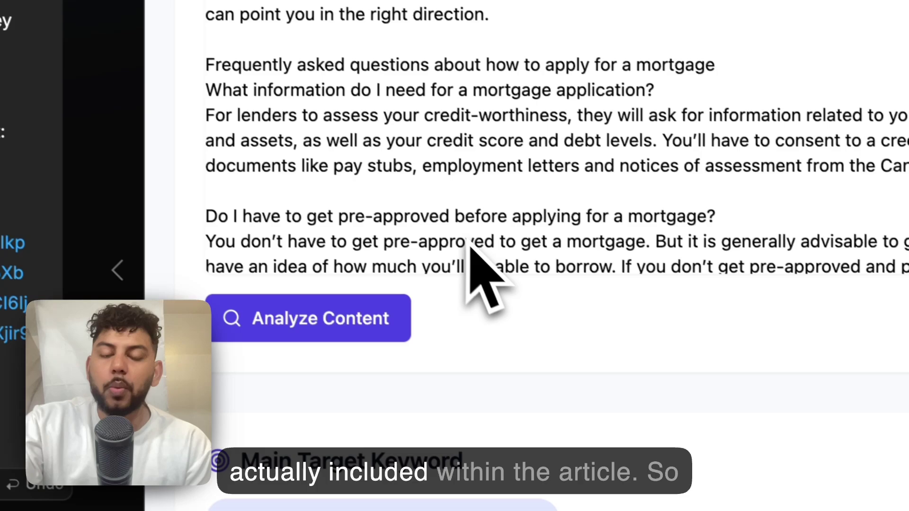
scroll(481, 251, "down", 6)
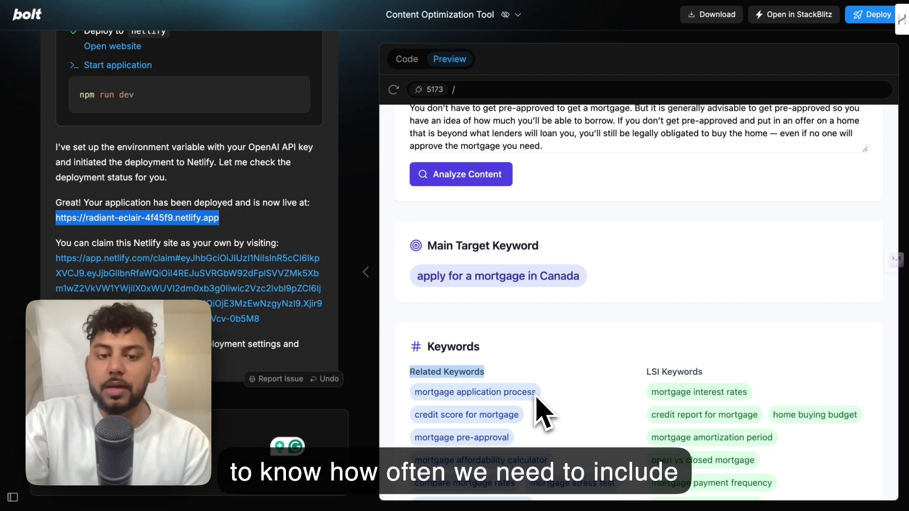
scroll(589, 355, "down", 2)
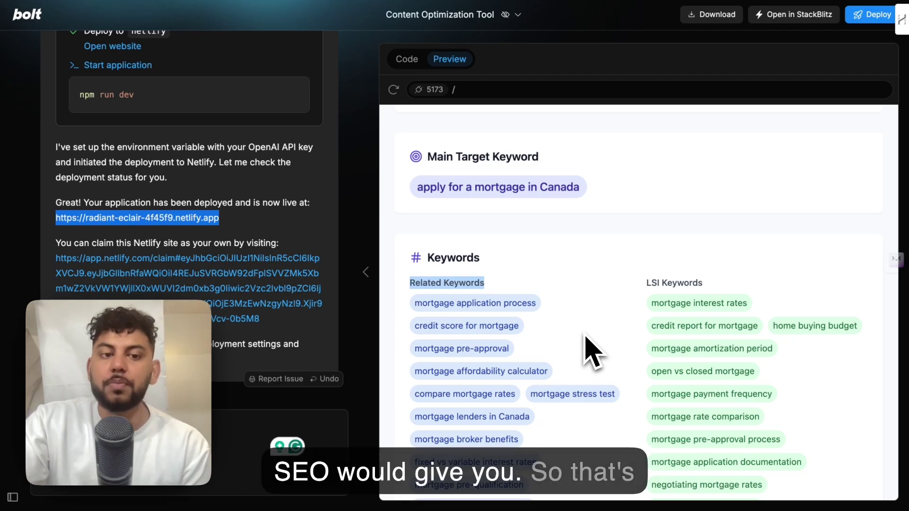
Review the Content Structure section and highlight the SEO Practices bullet points
scroll(504, 327, "down", 11)
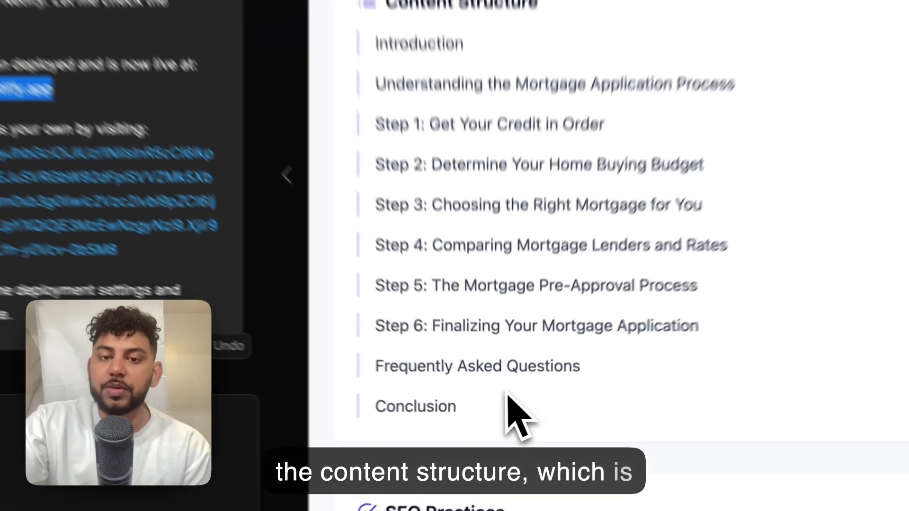
left_click_drag(500, 408, 423, 192)
scroll(535, 282, "down", 5)
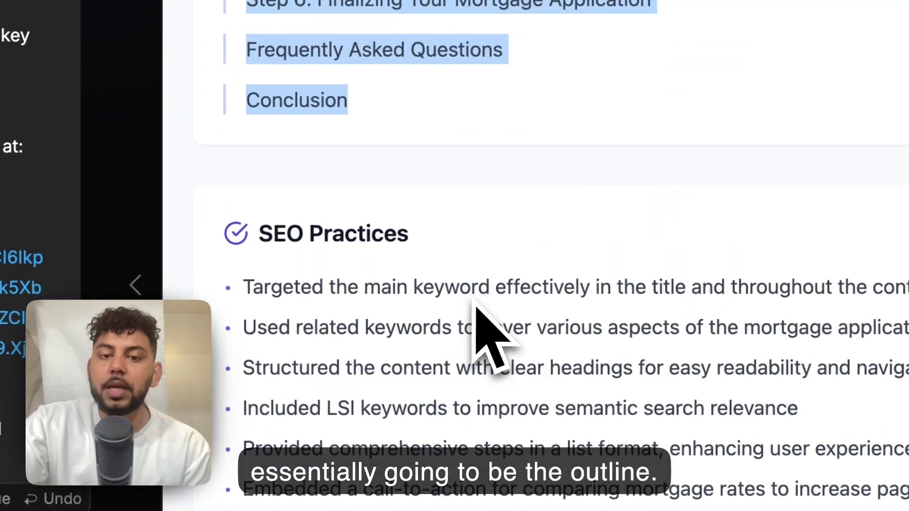
scroll(475, 306, "down", 3)
scroll(457, 260, "down", 1)
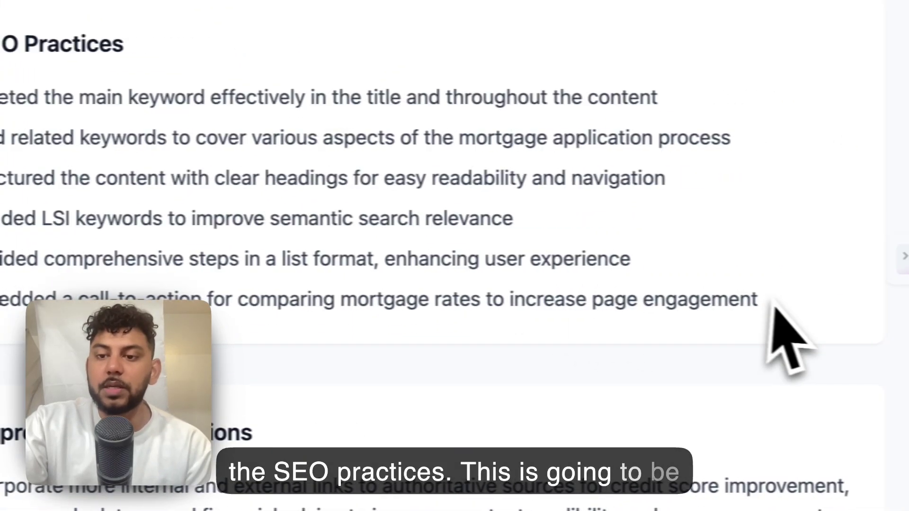
left_click_drag(768, 304, 247, 93)
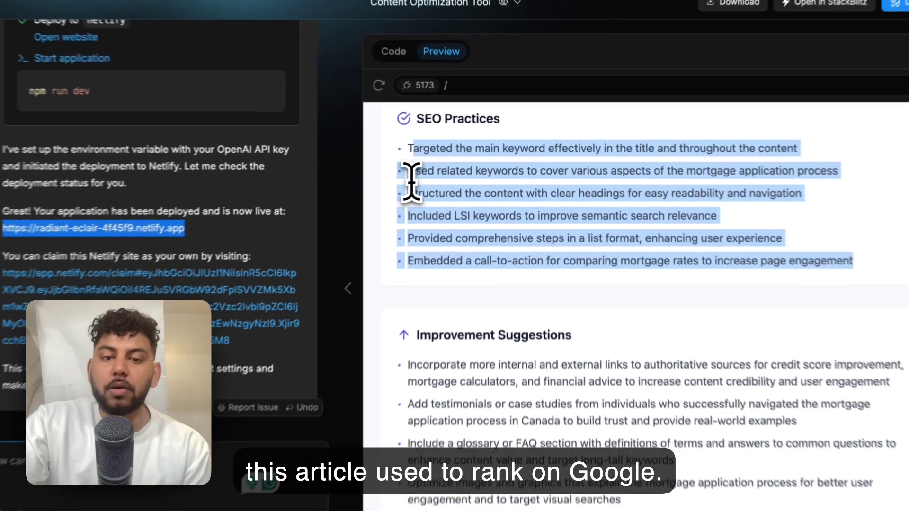
Select the entire Article Writing Prompt for the Canadian mortgage application guide
scroll(327, 332, "down", 4)
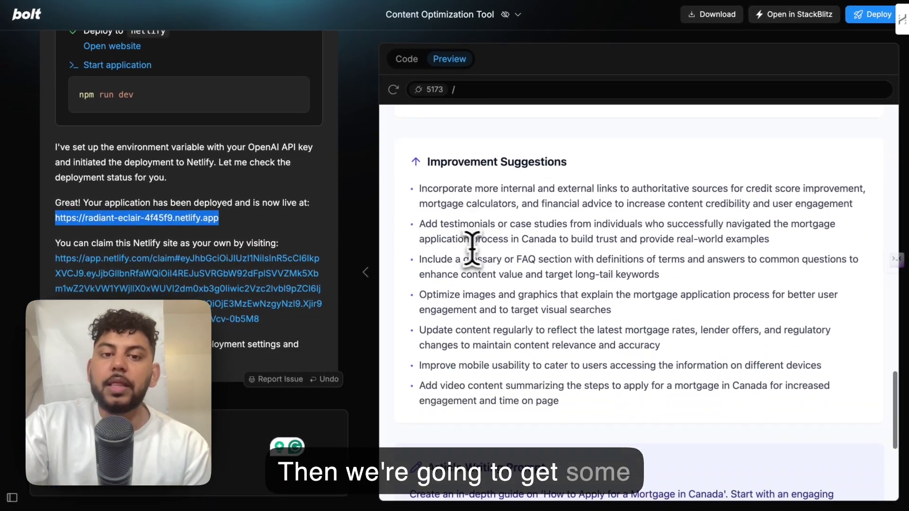
scroll(511, 208, "down", 1)
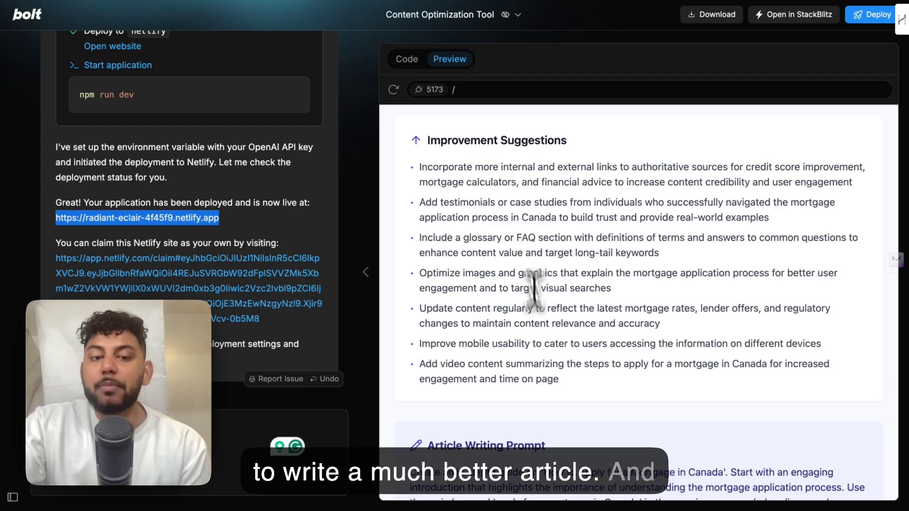
scroll(566, 365, "down", 5)
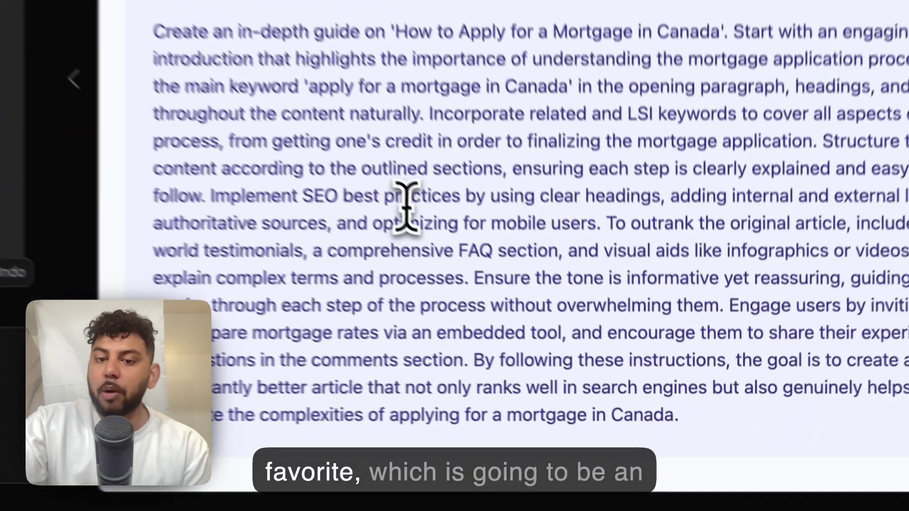
triple_click(404, 201)
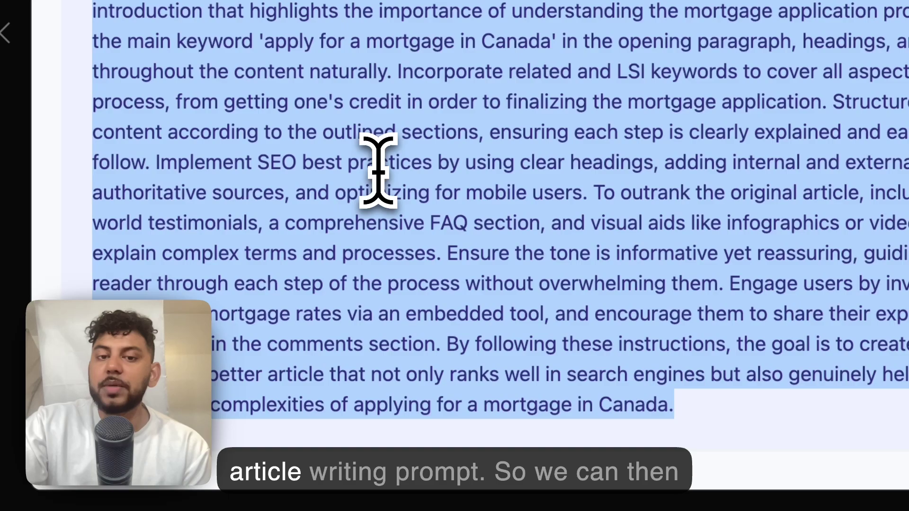
left_click(675, 379)
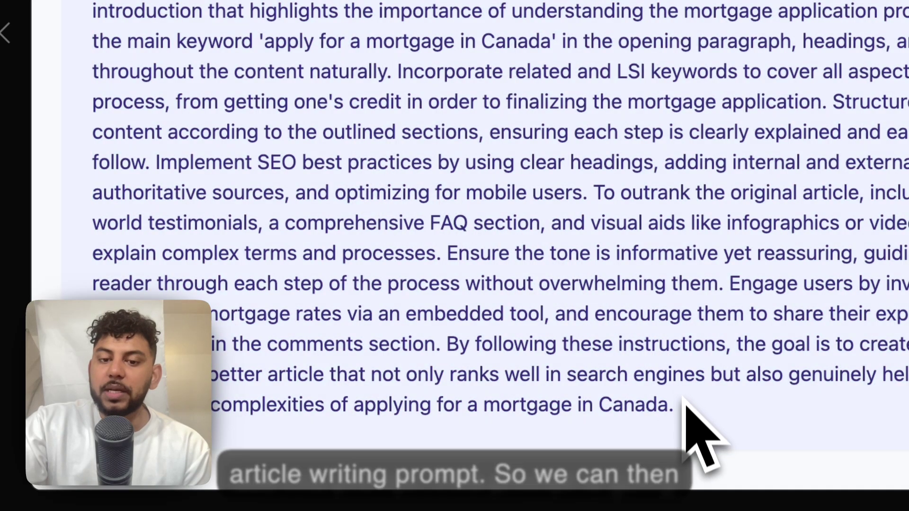
left_click_drag(681, 402, 365, 182)
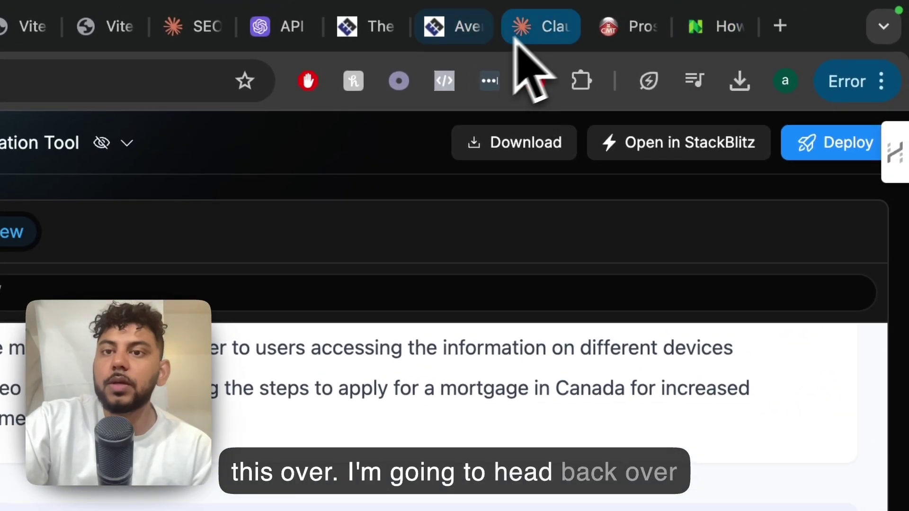
Load ChatGPT at chat.openai.com in the browser
left_click(545, 26)
left_click(52, 90)
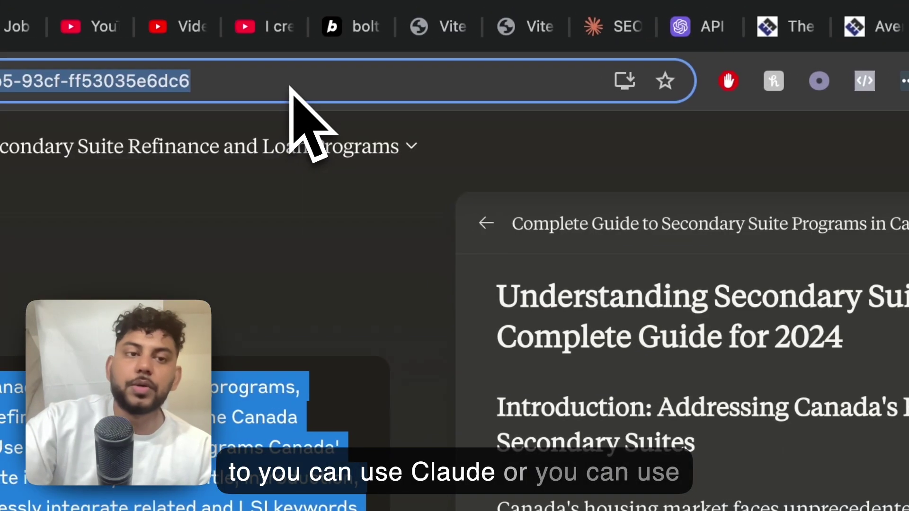
type("chat.openai.com")
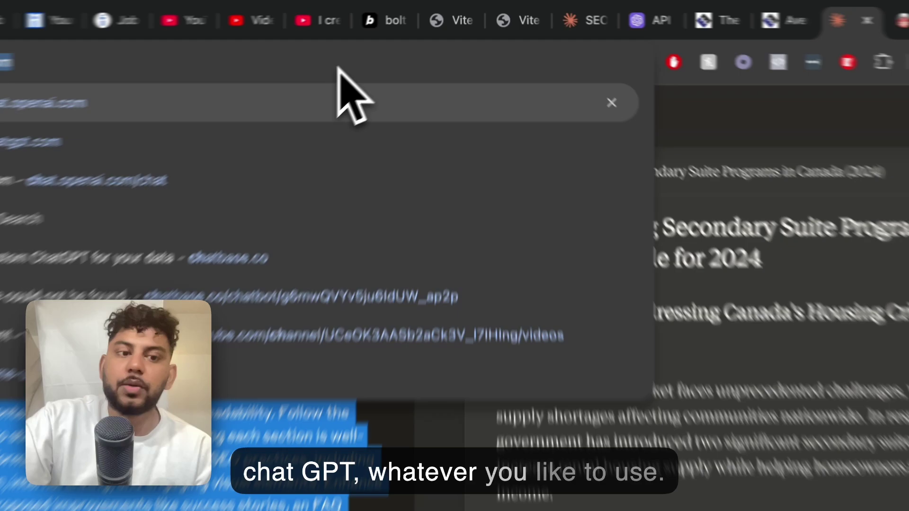
key("Return")
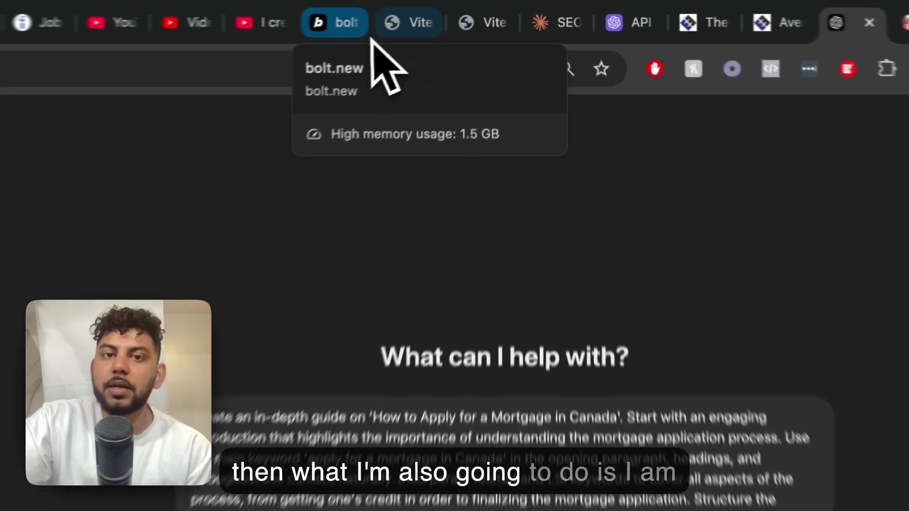
Copy the optimizer's keyword and audit results and paste them into ChatGPT's prompt box
left_click(370, 37)
scroll(548, 426, "up", 4)
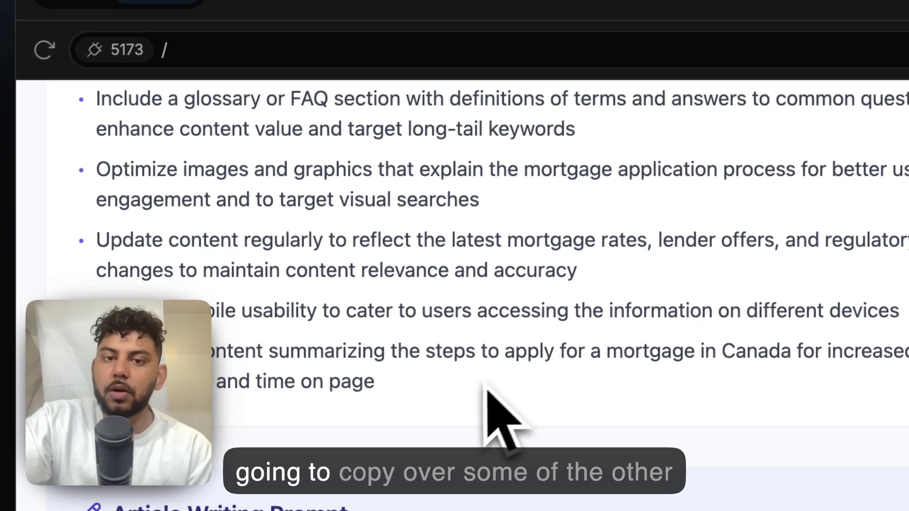
left_click_drag(488, 392, 277, 74)
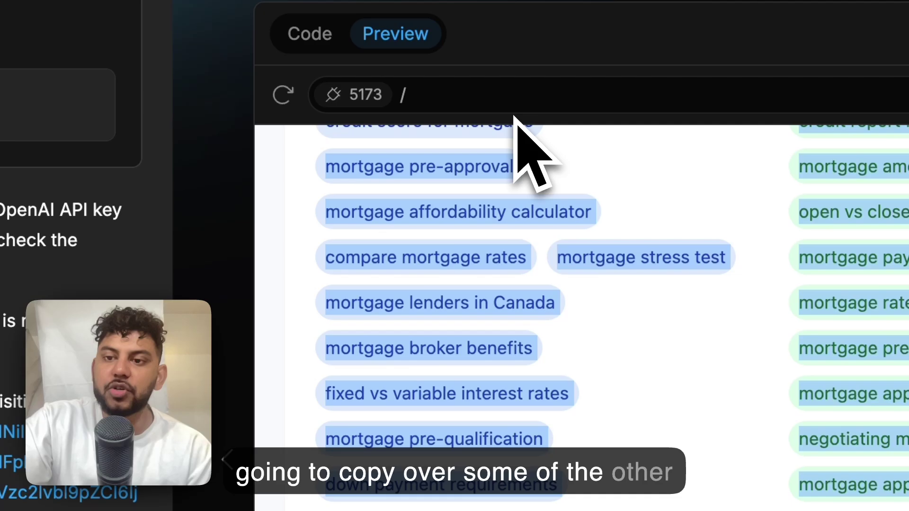
left_click_drag(516, 117, 422, 280)
left_click(369, 510)
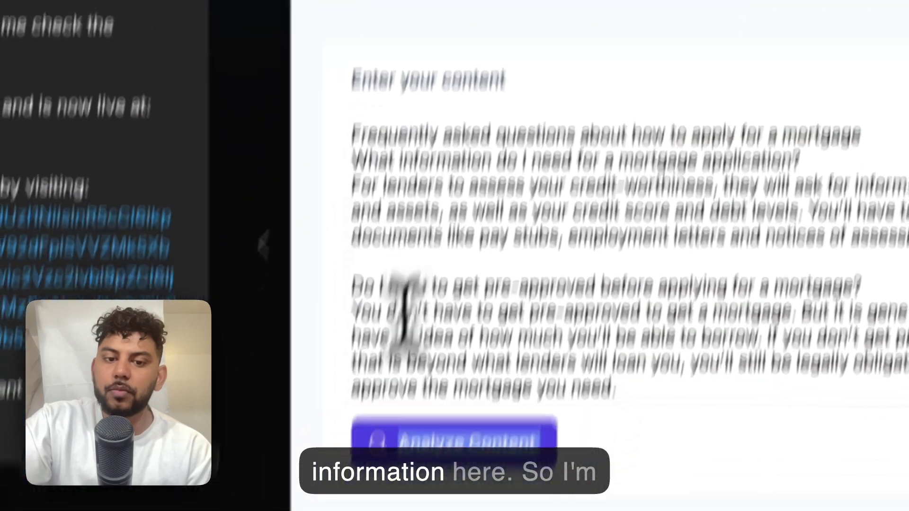
key("super+c")
key("super+Tab")
key("super+v")
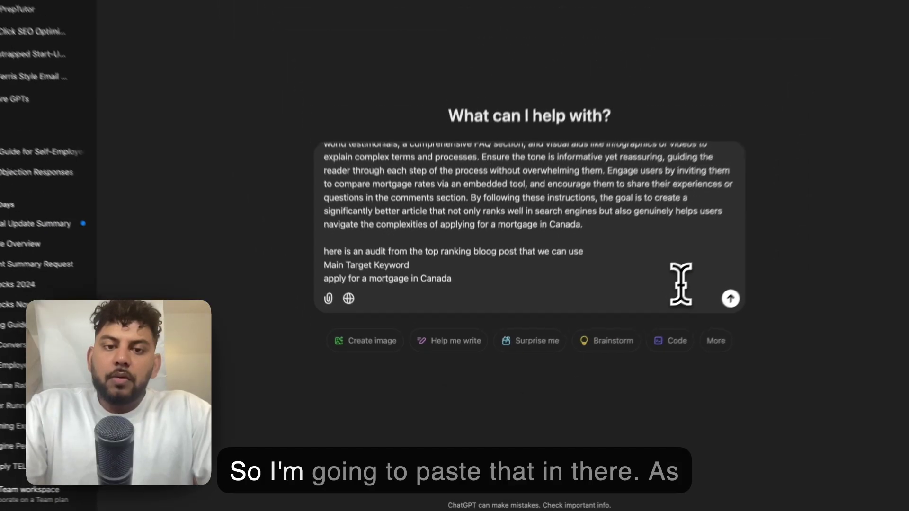
scroll(681, 284, "down", 10)
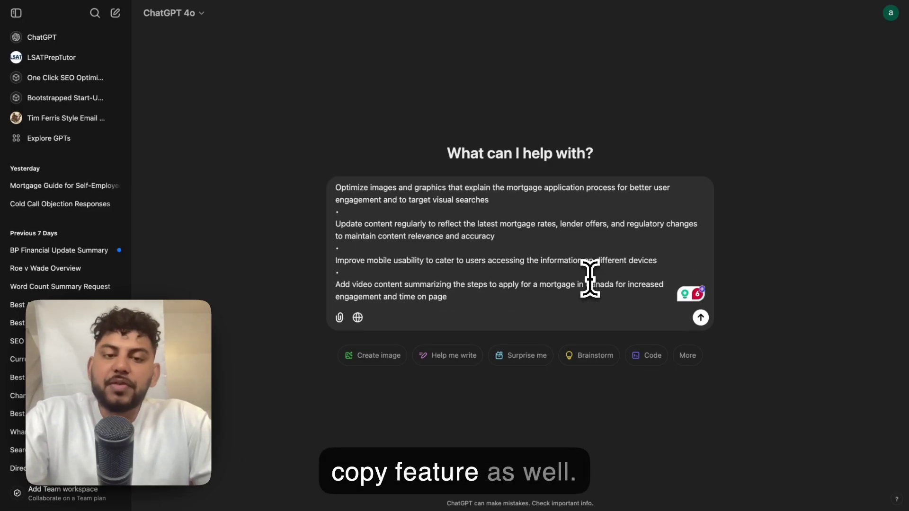
Send the mortgage article prompt to ChatGPT and scroll to the start of its reply
key("Return")
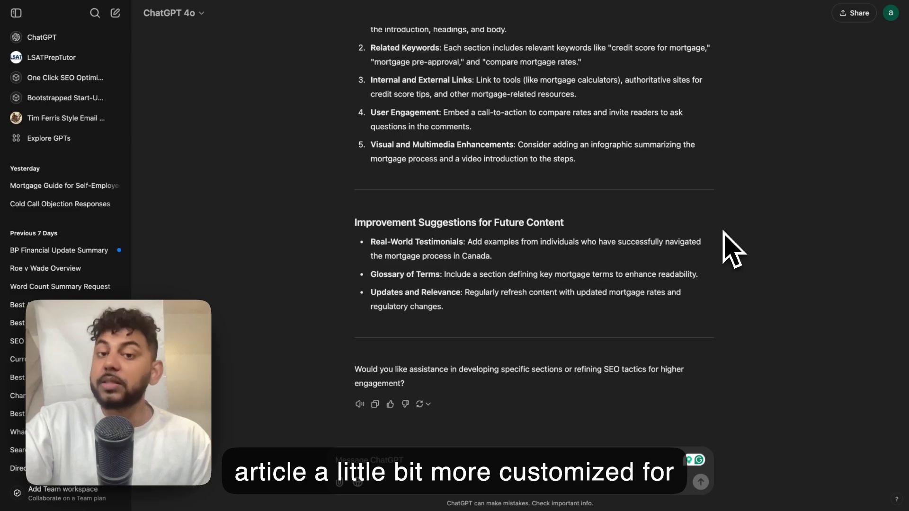
scroll(733, 249, "up", 1)
scroll(733, 250, "up", 5)
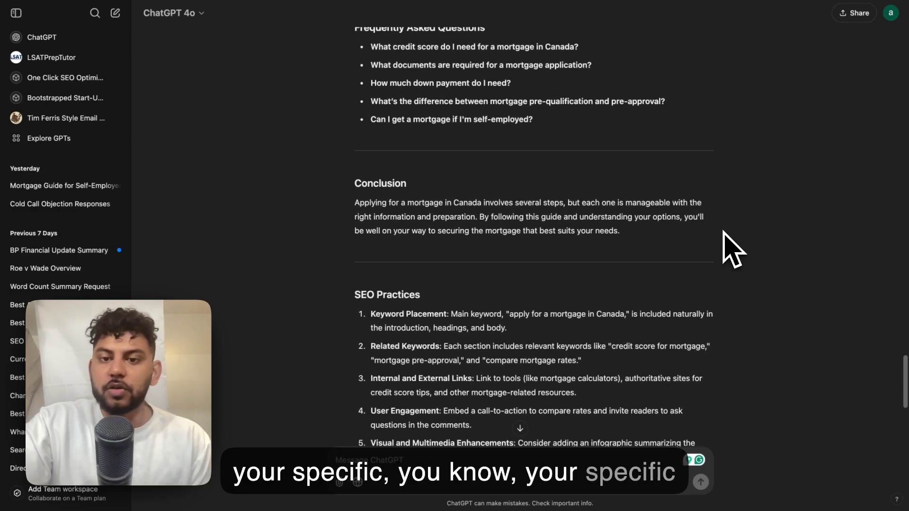
Check the draft with Word Counter Plus, confirming it runs 516 words
left_click_drag(447, 159, 209, 206)
right_click(204, 279)
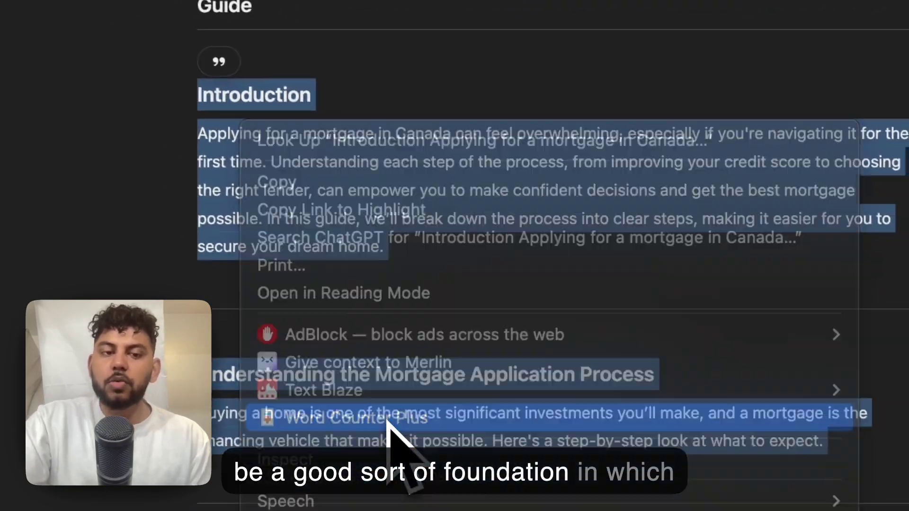
left_click(387, 418)
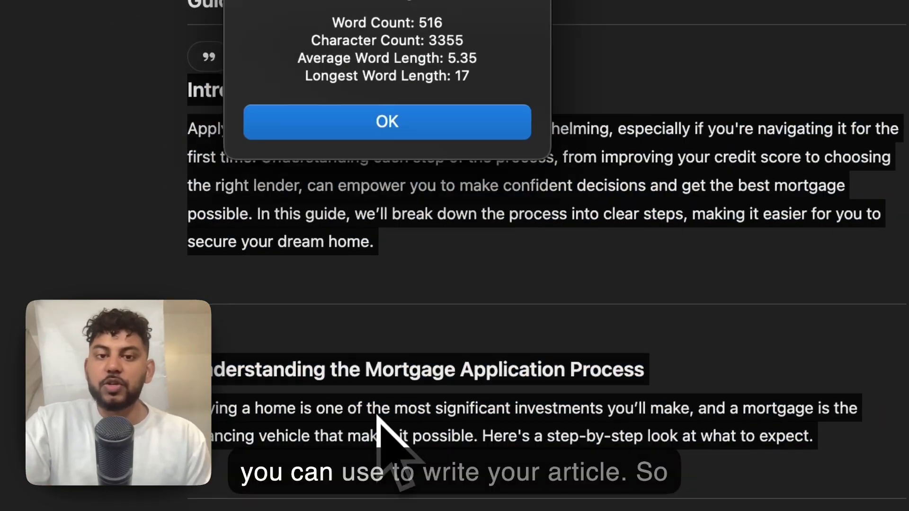
left_click(443, 124)
scroll(377, 163, "up", 10)
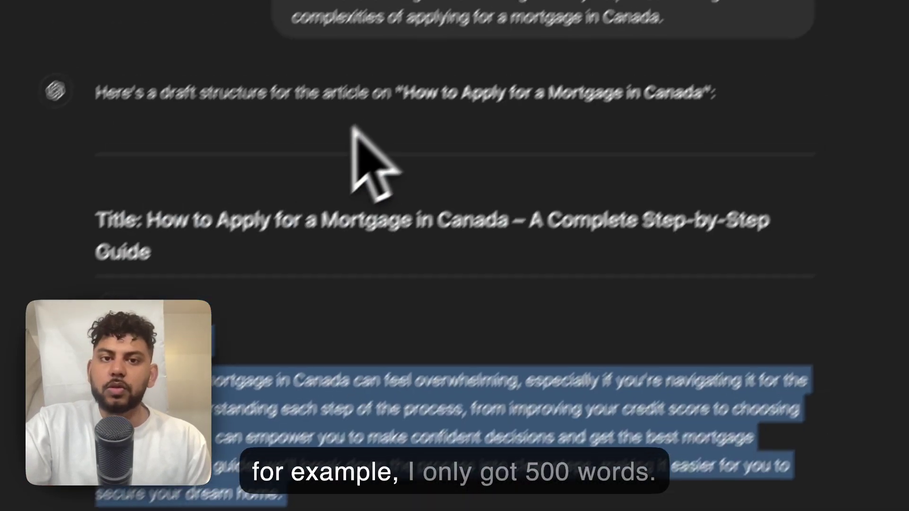
left_click_drag(655, 419, 337, 381)
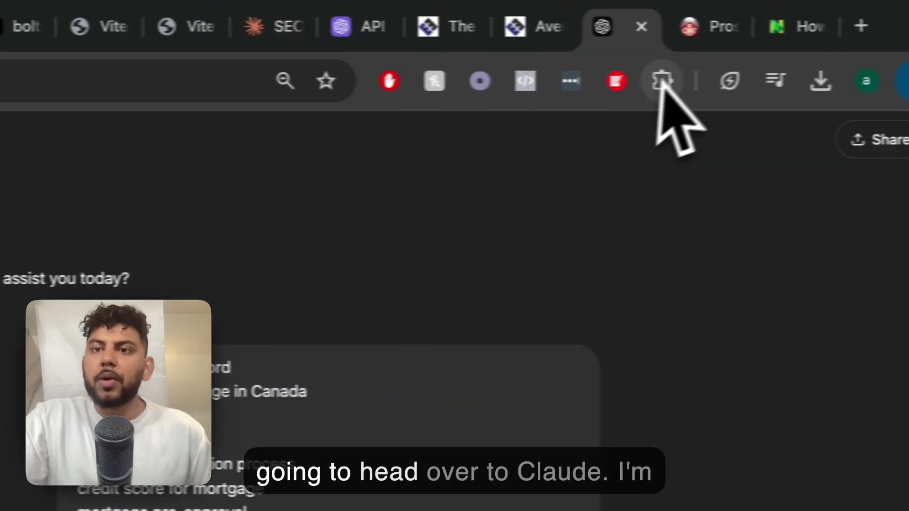
Start a new Claude chat and submit the mortgage article-writing prompt
left_click(488, 27)
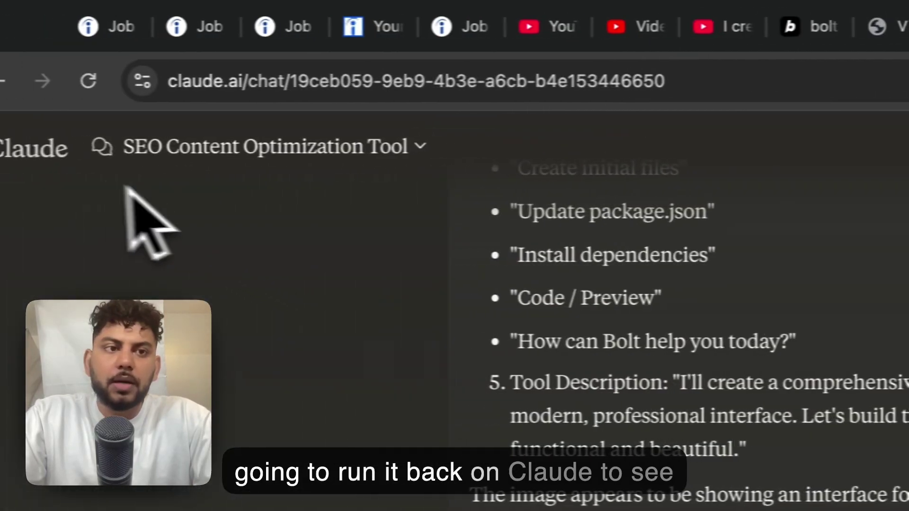
mouse_move(77, 161)
left_click(95, 206)
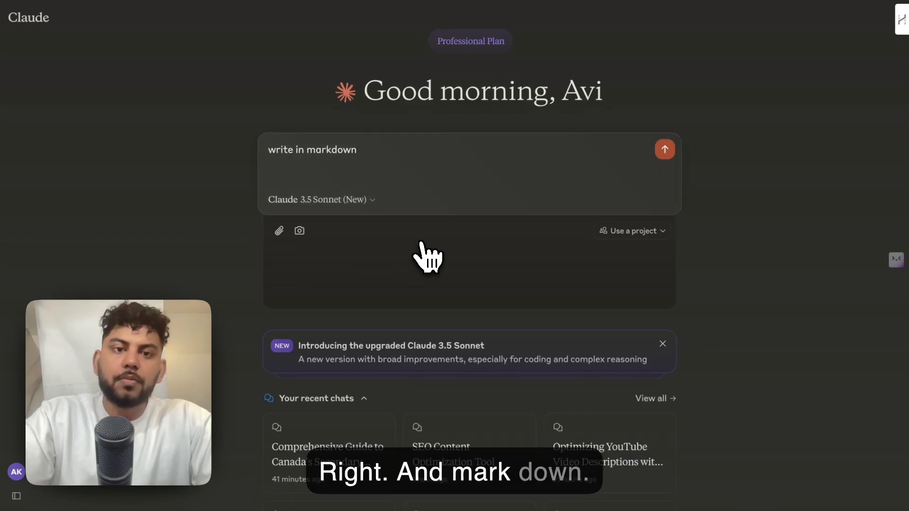
key("Return")
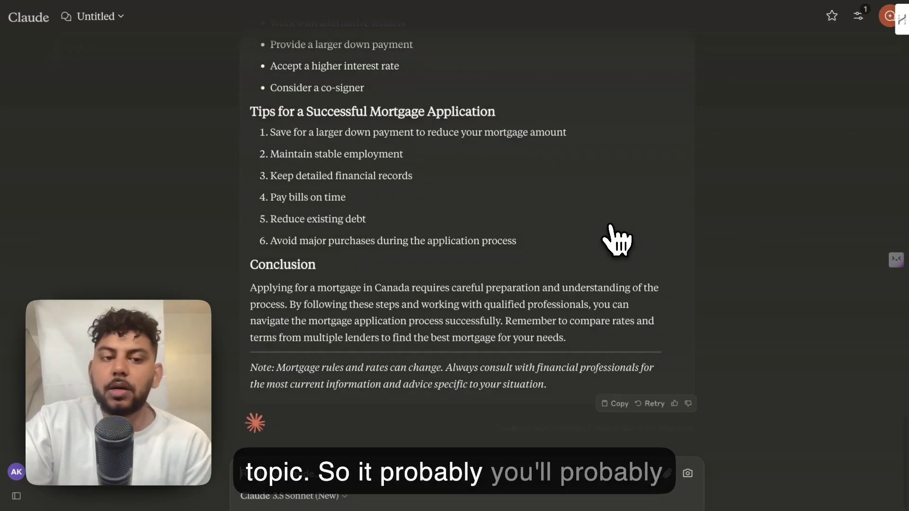
Copy Claude's markdown mortgage article draft and return to the Bolt optimizer
left_click_drag(534, 353, 466, 118)
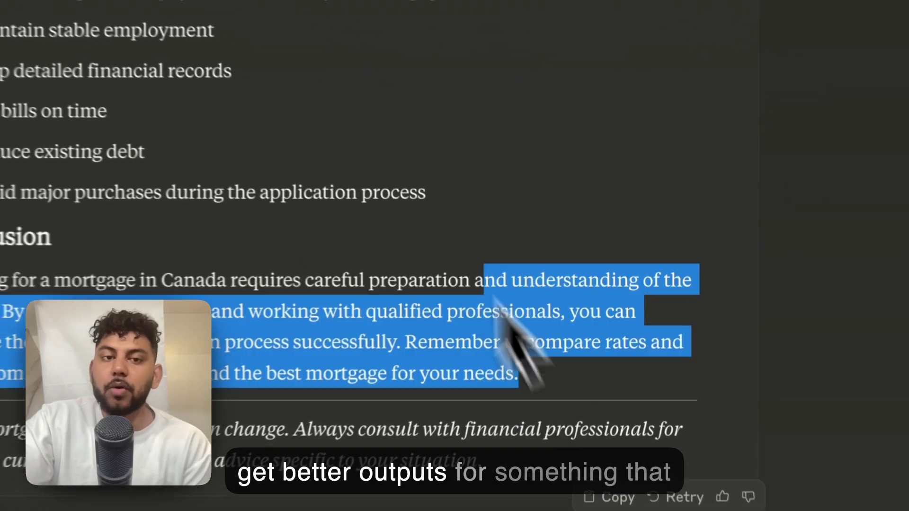
left_click_drag(363, 121, 534, 166)
right_click(534, 165)
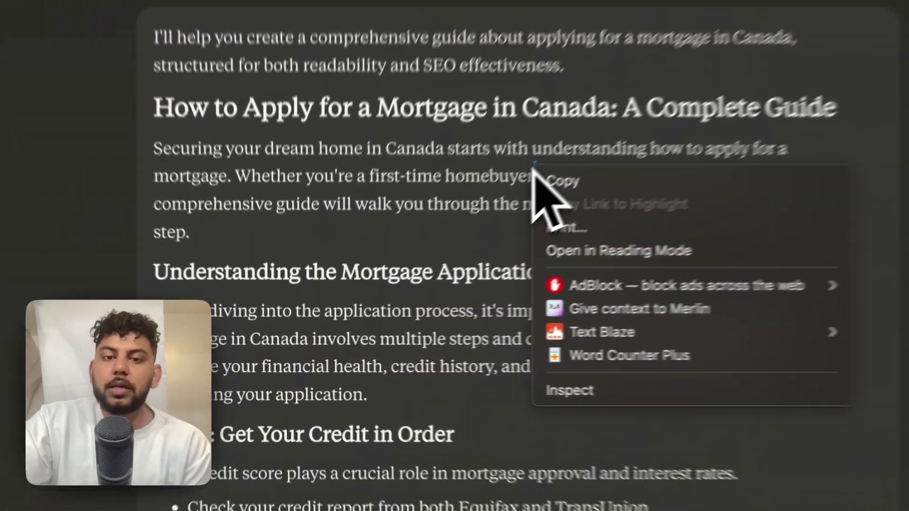
left_click(561, 180)
scroll(294, 156, "down", 20)
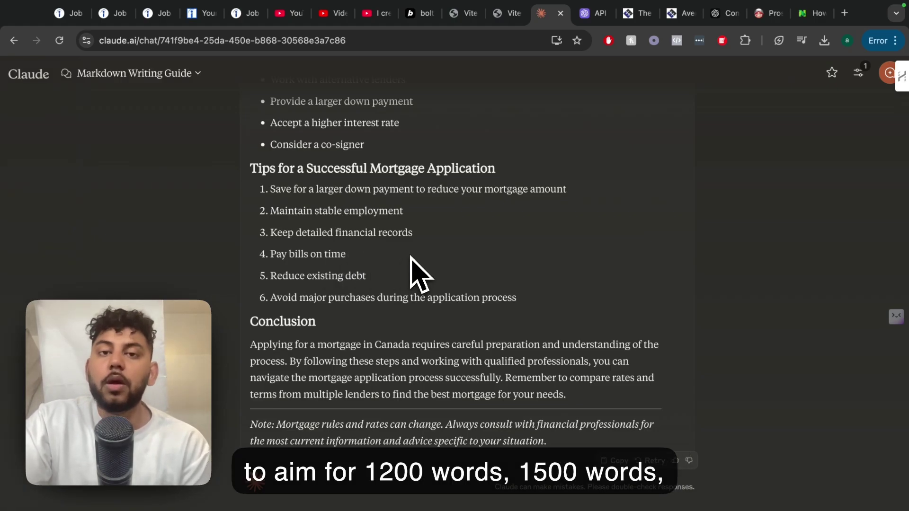
scroll(419, 275, "up", 12)
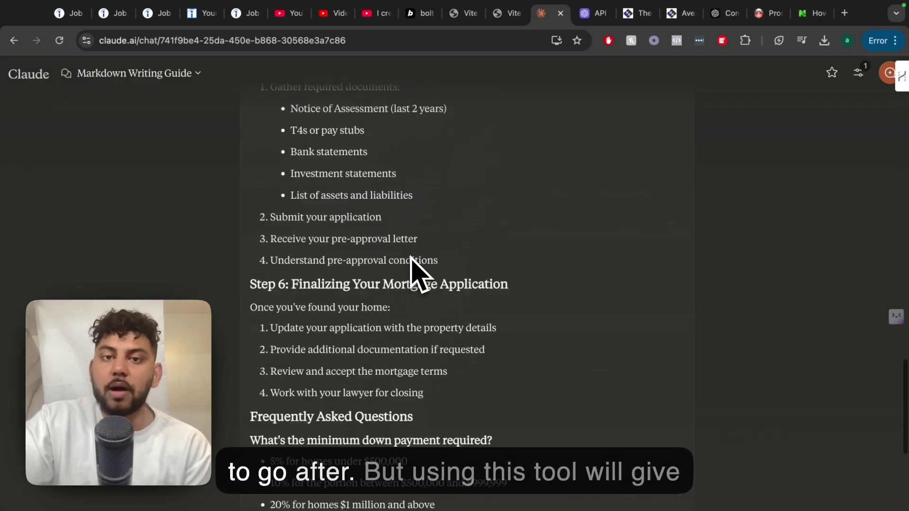
scroll(410, 258, "up", 8)
left_click(433, 14)
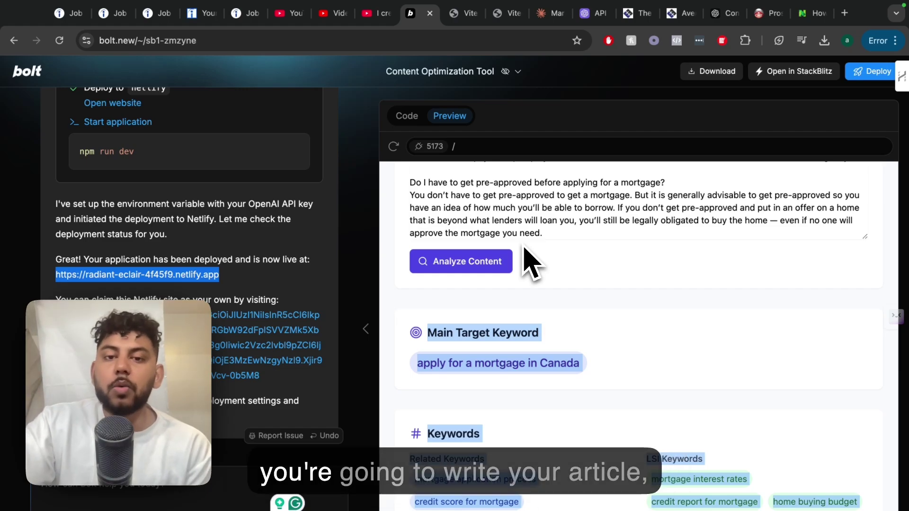
Switch to the deployed Advanced Content Optimizer on its netlify.app site, showing placeholder keyword results
scroll(525, 248, "up", 4)
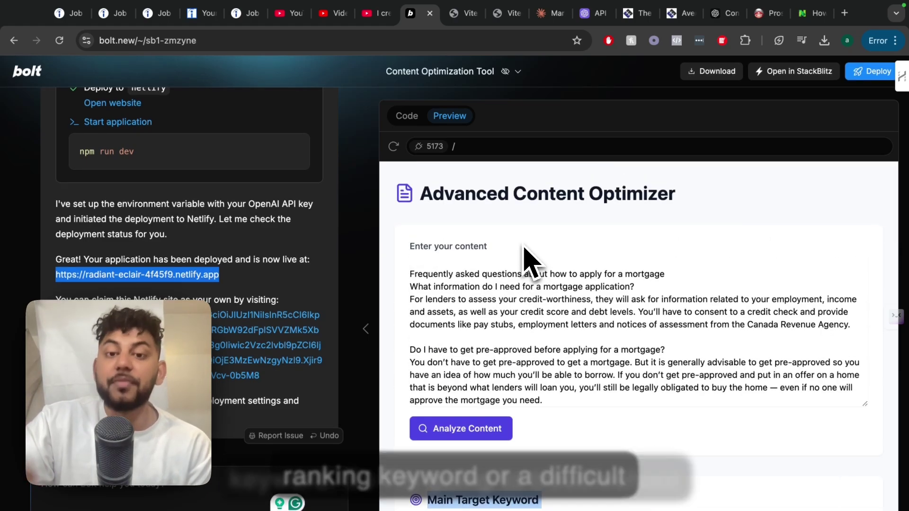
left_click(466, 12)
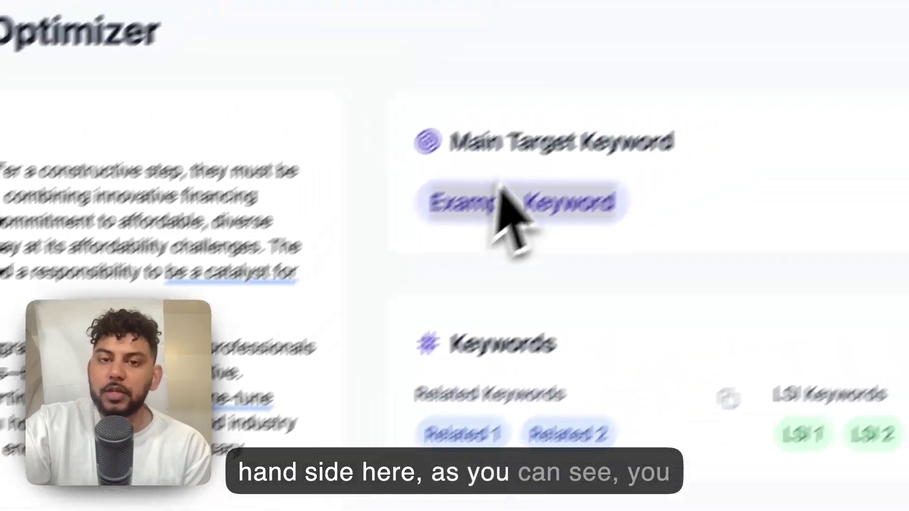
left_click_drag(498, 189, 592, 187)
scroll(592, 190, "down", 3)
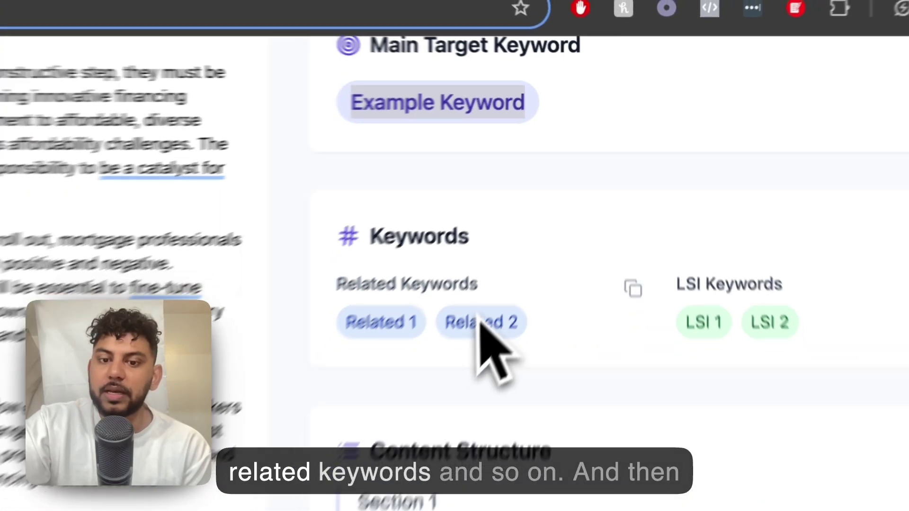
scroll(480, 318, "down", 3)
scroll(484, 382, "up", 5)
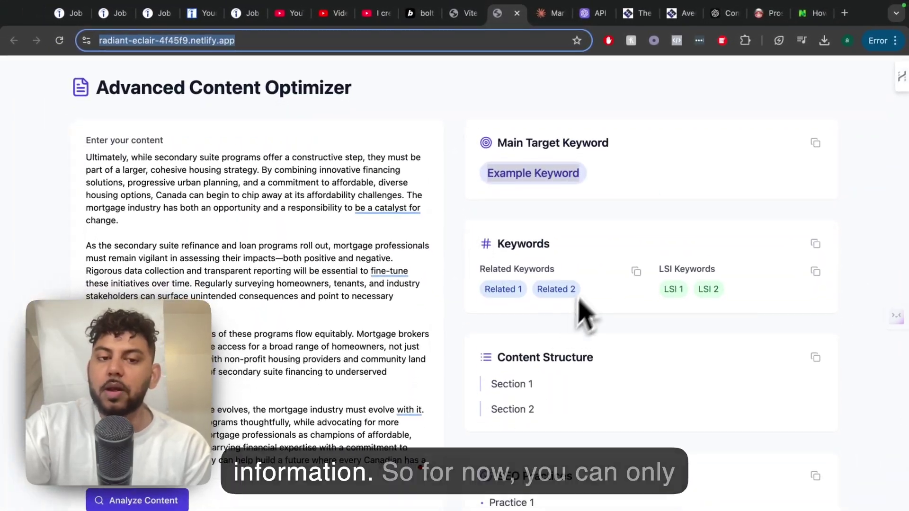